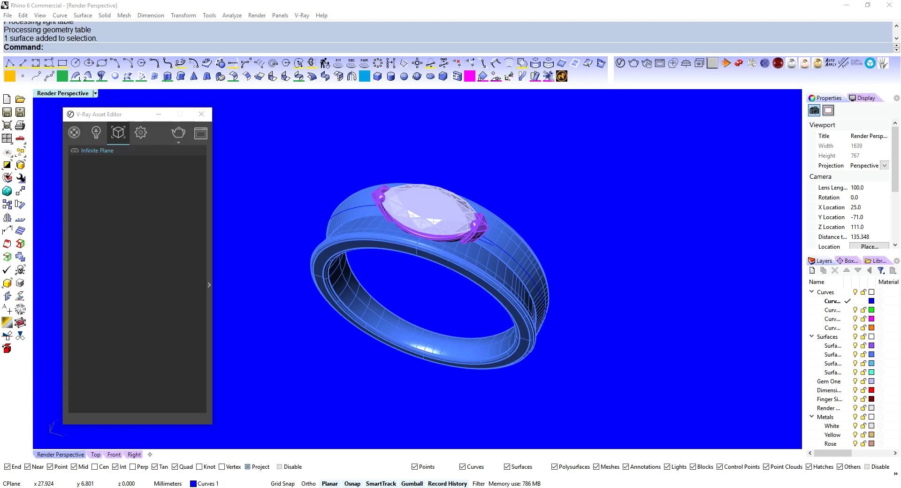
# Step: Inspect the infinite plane, the ring and the gem in the scene, and review the V-Ray material list
pyautogui.click(536, 148)
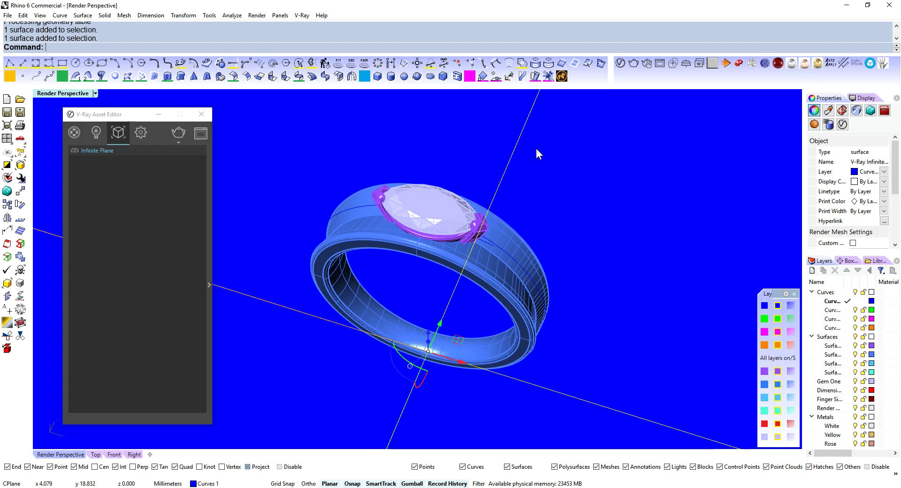
pyautogui.click(520, 247)
pyautogui.click(443, 196)
pyautogui.click(687, 165)
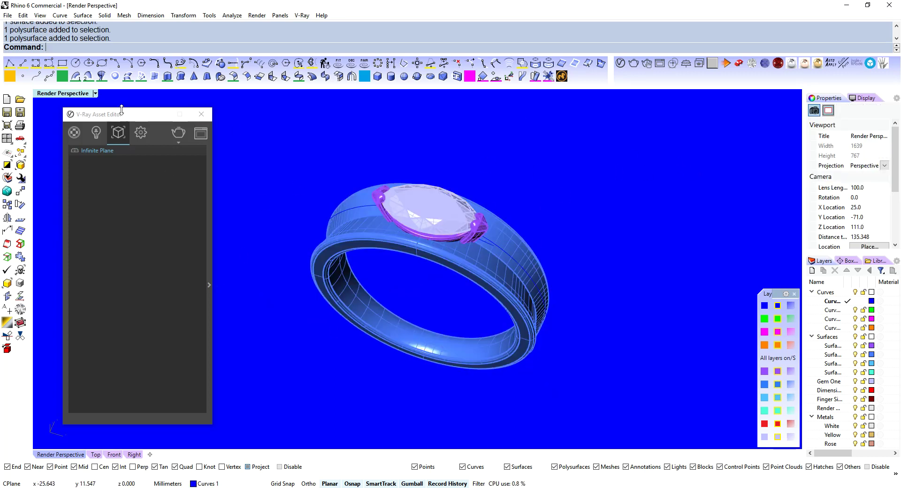
pyautogui.click(74, 134)
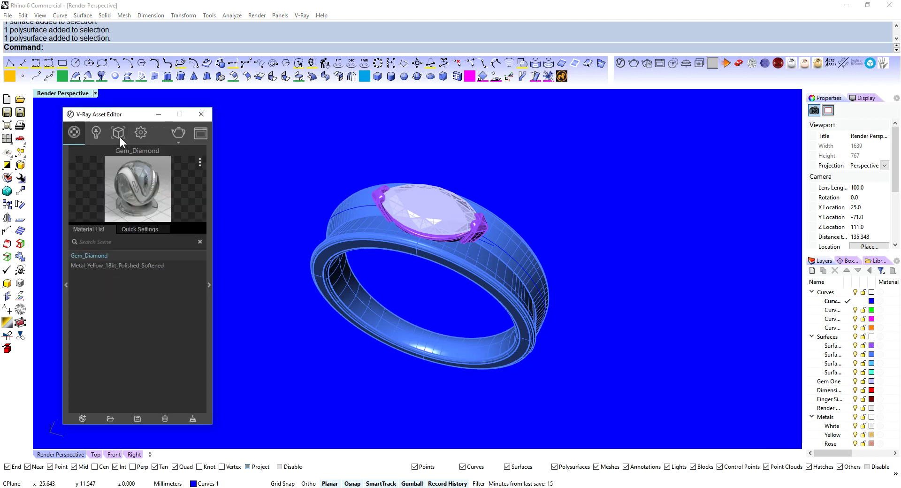
# Step: Revert the V-Ray render settings to their defaults, collapse the open sections and reveal the advanced render settings
pyautogui.click(141, 133)
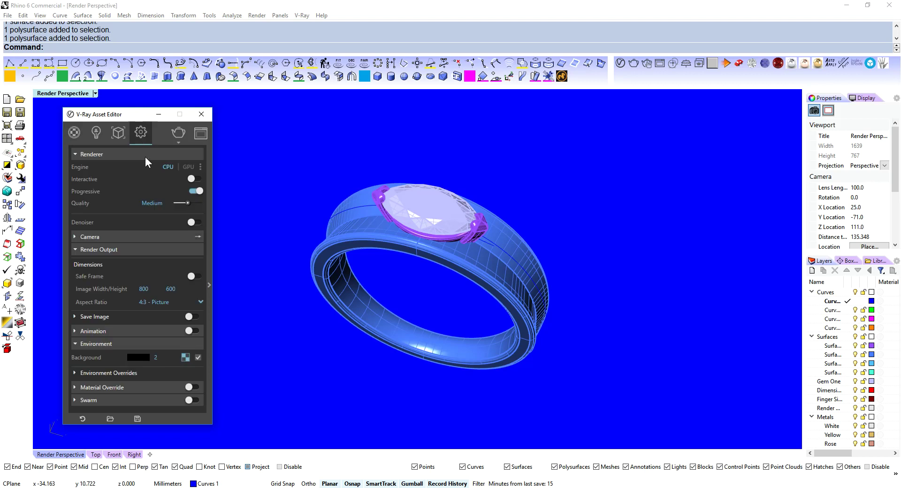
pyautogui.click(81, 419)
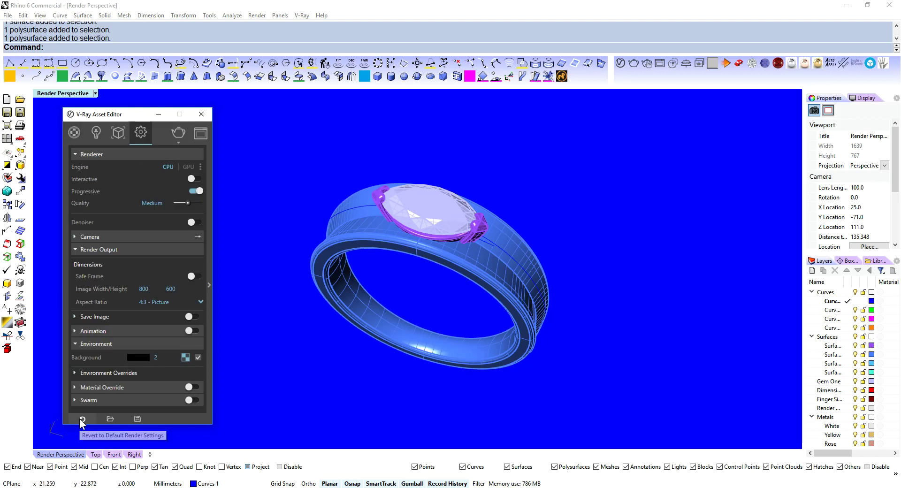
pyautogui.click(78, 250)
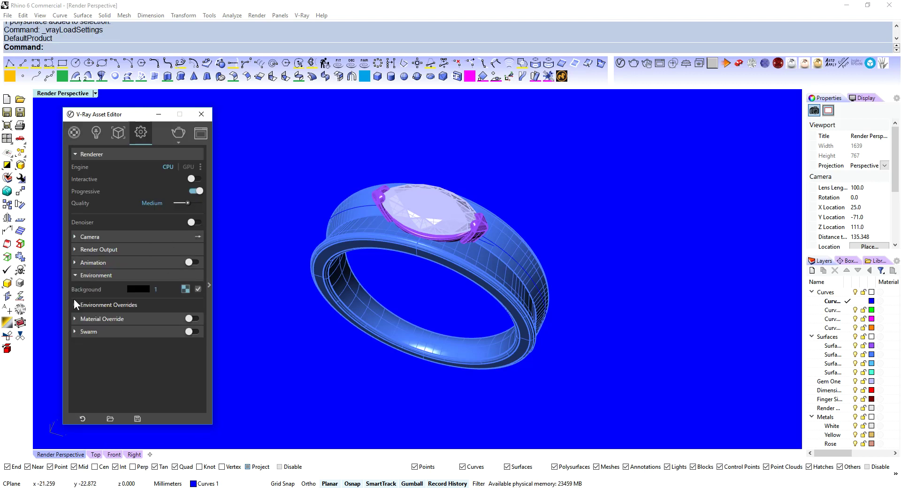
pyautogui.click(75, 275)
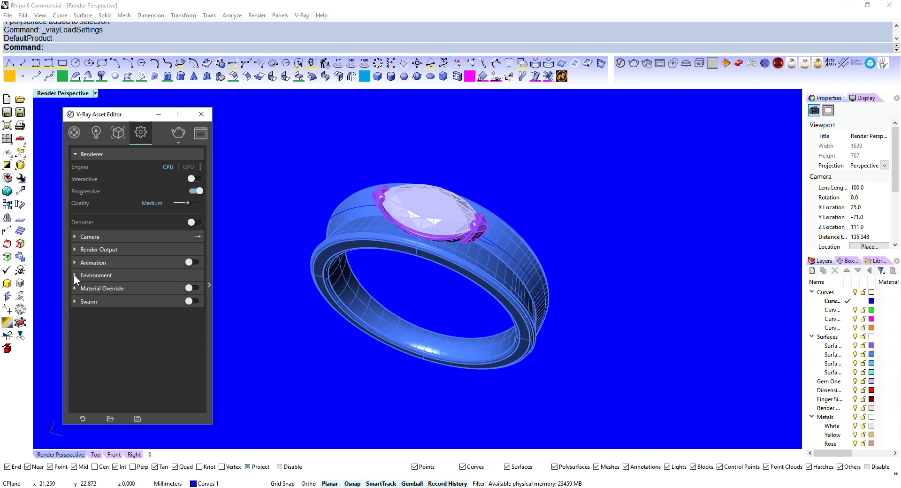
pyautogui.click(208, 259)
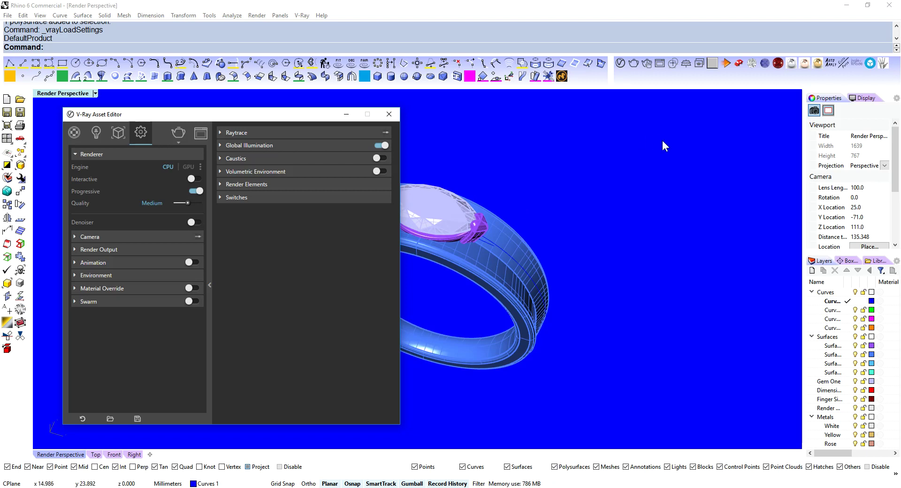
# Step: Render the ring with the default settings and examine the image quality up close
pyautogui.click(633, 64)
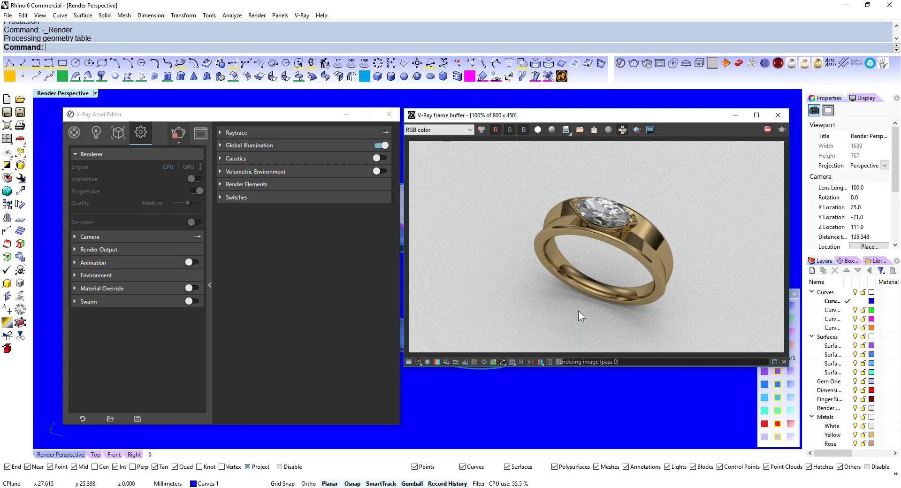
pyautogui.scroll(1, 606, 311)
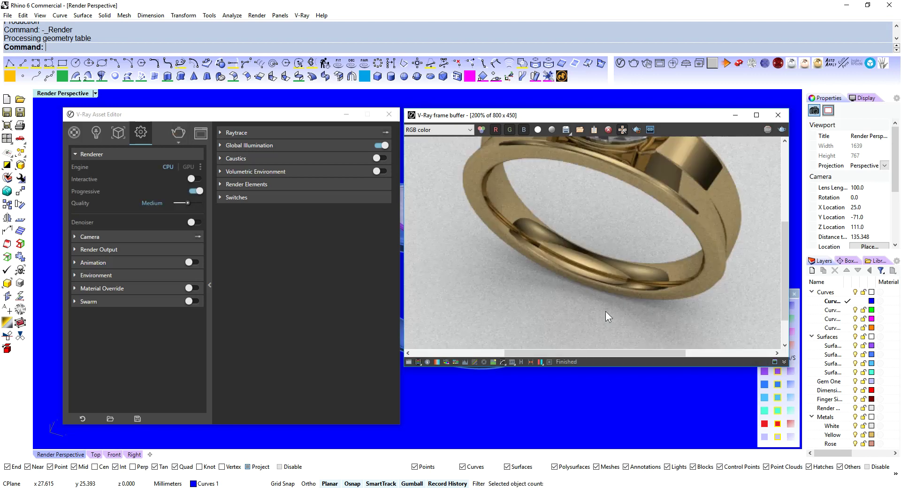
pyautogui.scroll(1, 606, 311)
pyautogui.scroll(-1, 494, 286)
pyautogui.scroll(-1, 501, 296)
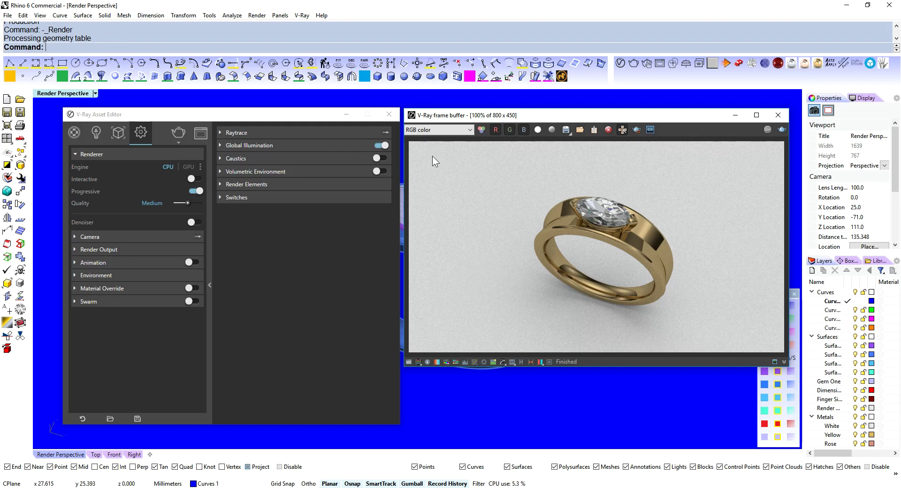
# Step: Set the render output to a 4:3 - Picture aspect ratio with an image width of 800
pyautogui.click(108, 250)
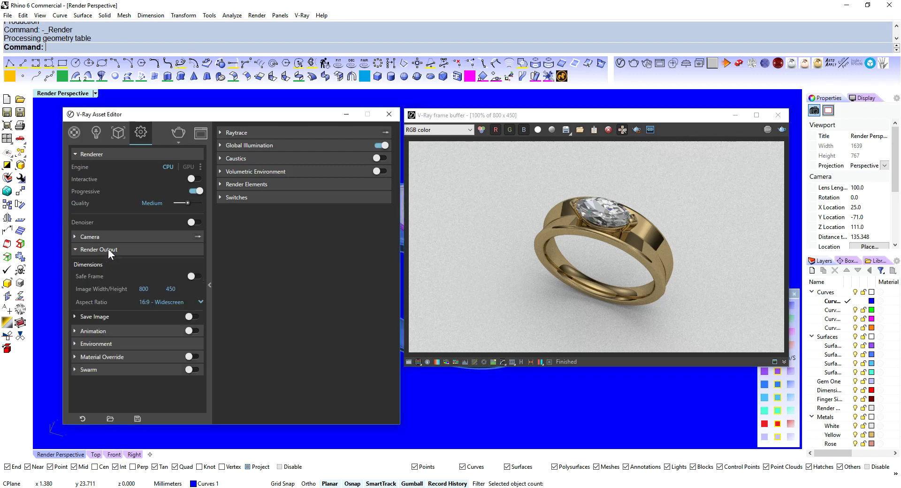
pyautogui.click(199, 301)
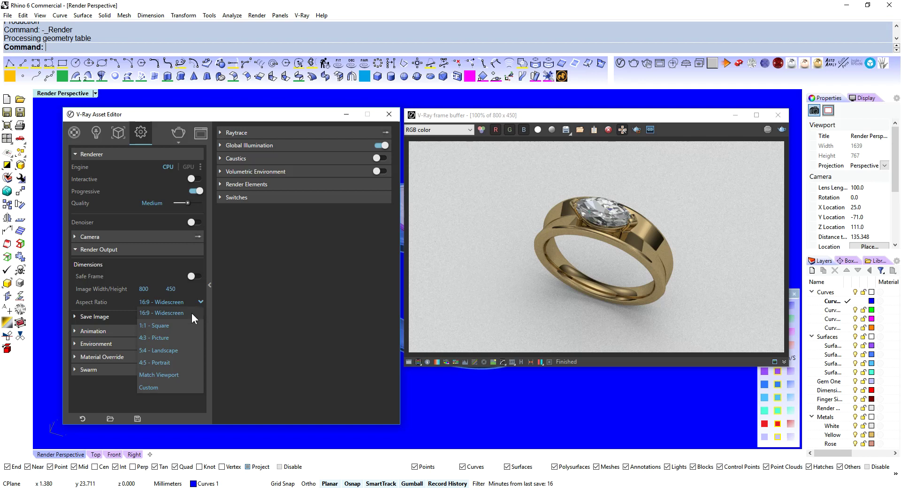
pyautogui.click(170, 337)
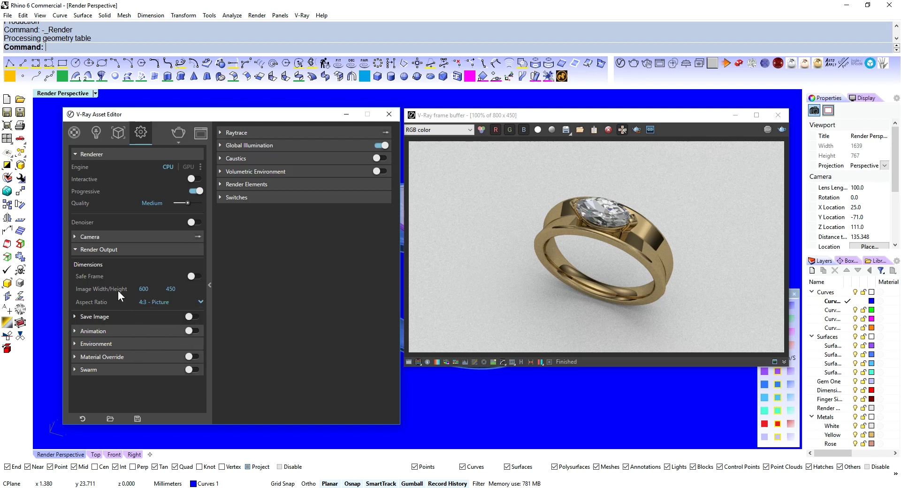
pyautogui.click(155, 288)
pyautogui.write('800')
pyautogui.press('Return')
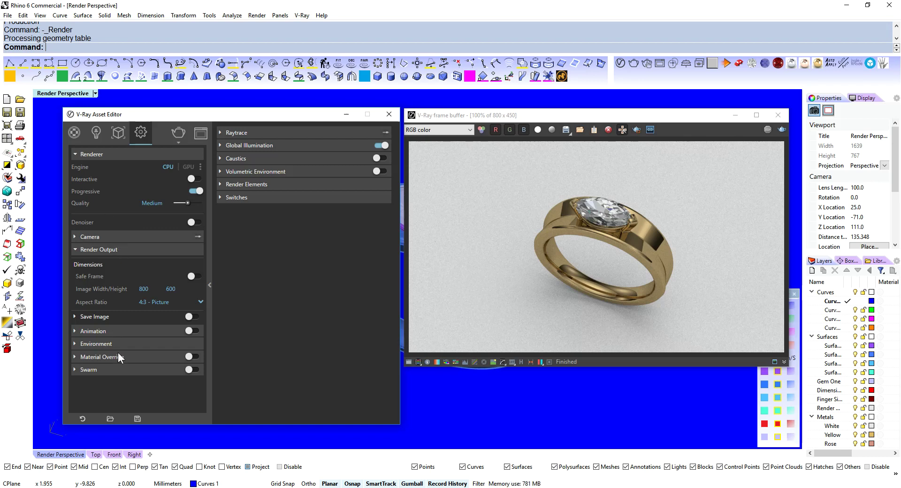
pyautogui.click(89, 248)
# Step: Load BOX_6 (blured) from the maps folder as the environment background bitmap and set the background intensity to 2
pyautogui.click(99, 275)
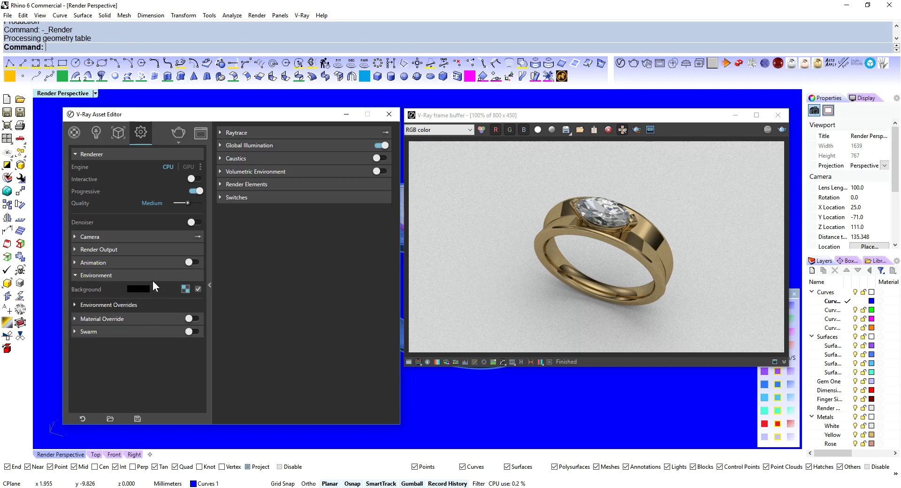
pyautogui.click(188, 289)
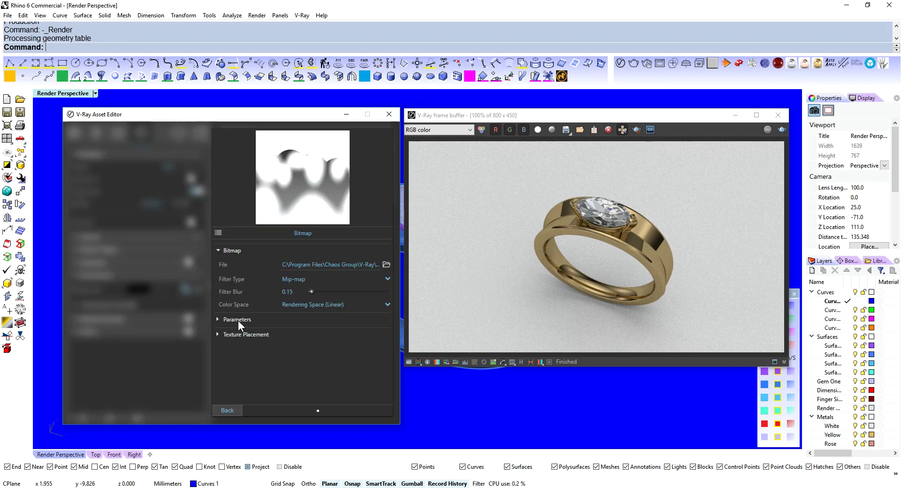
pyautogui.click(386, 265)
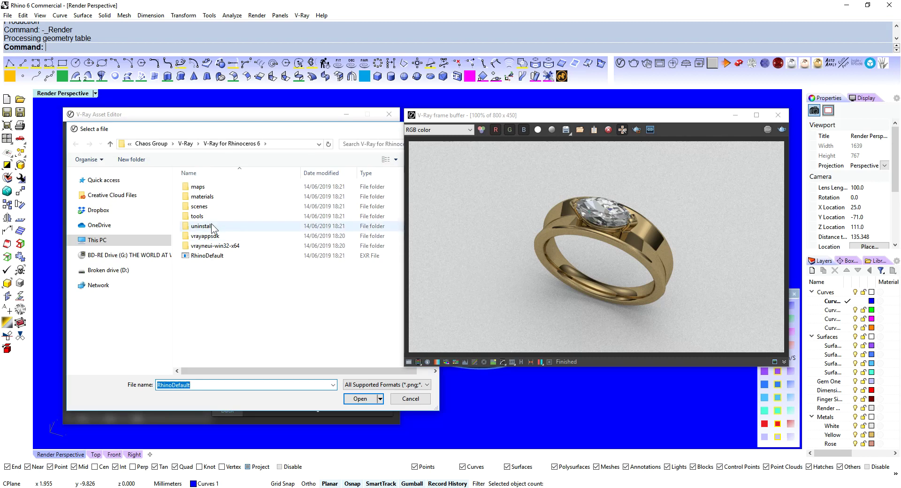
pyautogui.doubleClick(197, 187)
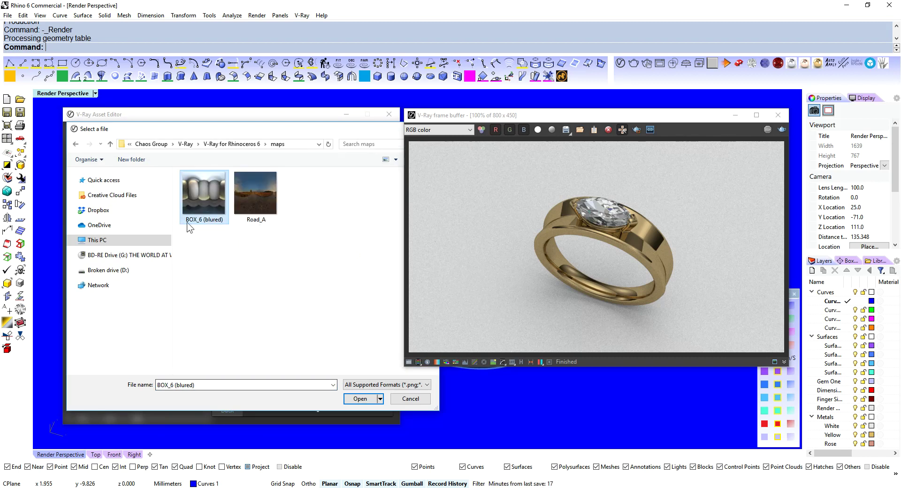
pyautogui.click(353, 401)
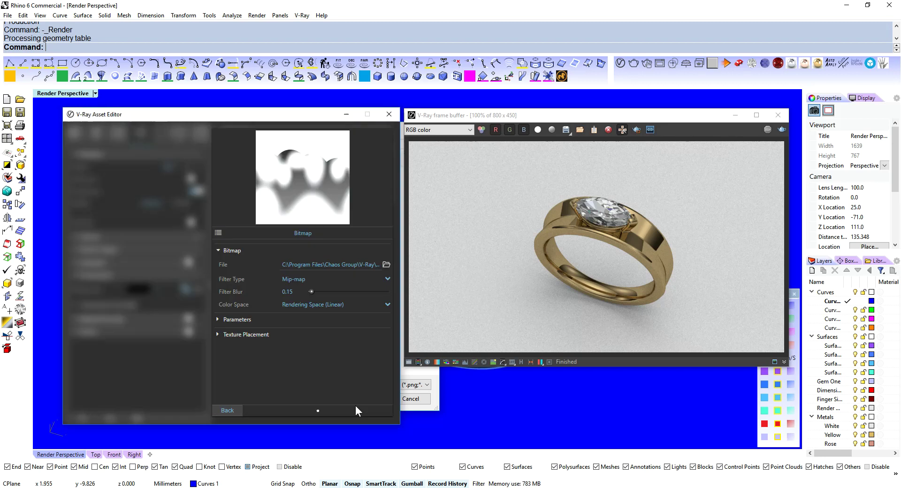
pyautogui.click(227, 410)
pyautogui.doubleClick(148, 289)
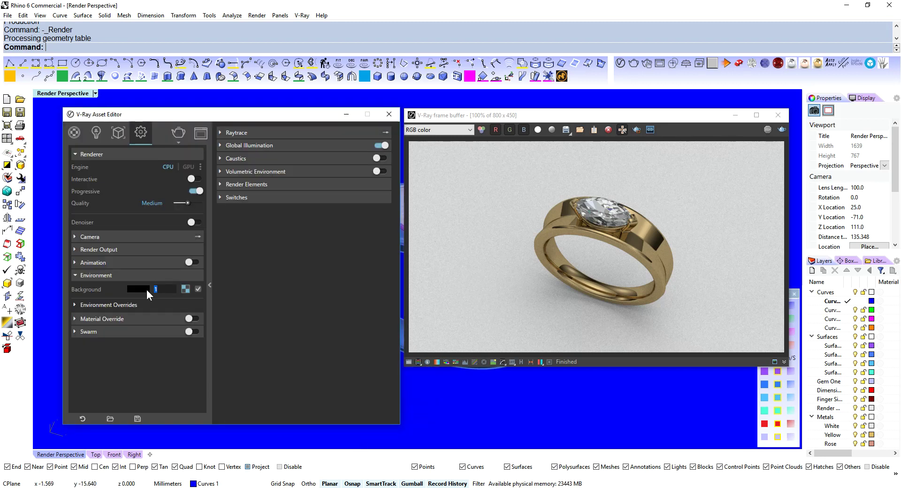
# Step: Enable the render history in the V-Ray frame buffer and run a brief test render, stopping it early
pyautogui.click(521, 363)
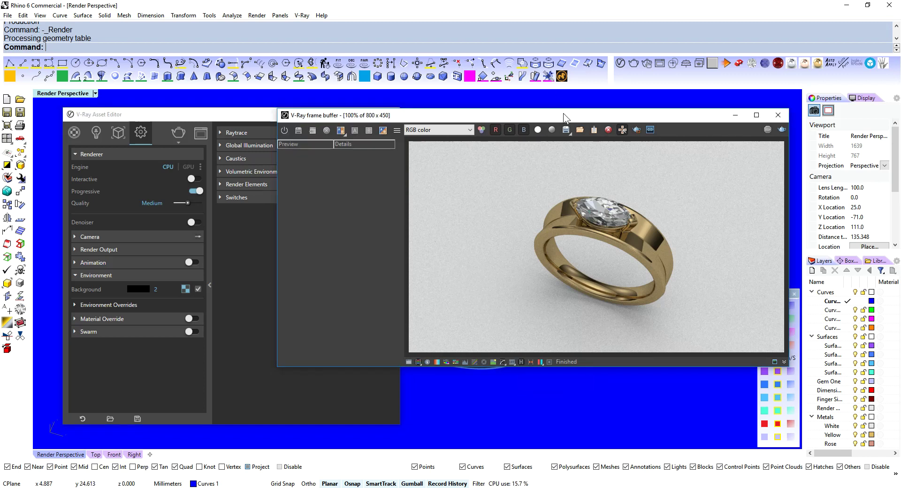
pyautogui.moveTo(563, 114); pyautogui.dragTo(601, 97)
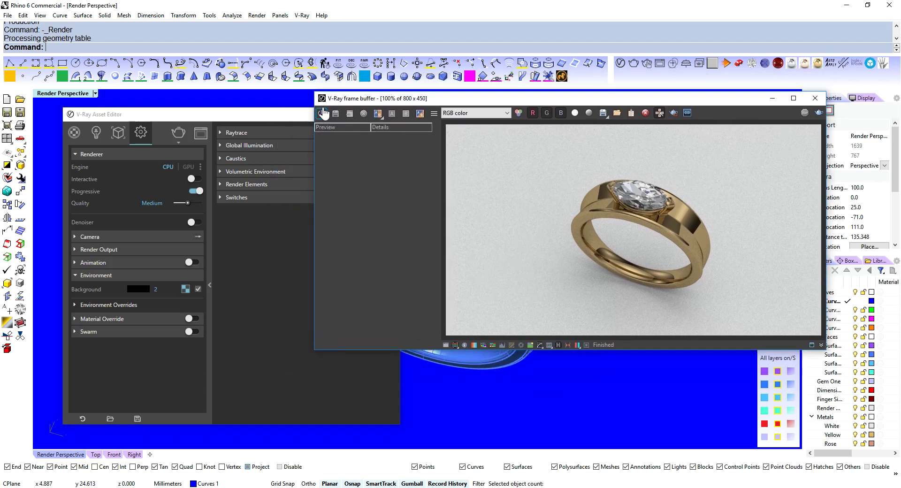
pyautogui.click(322, 114)
pyautogui.click(819, 113)
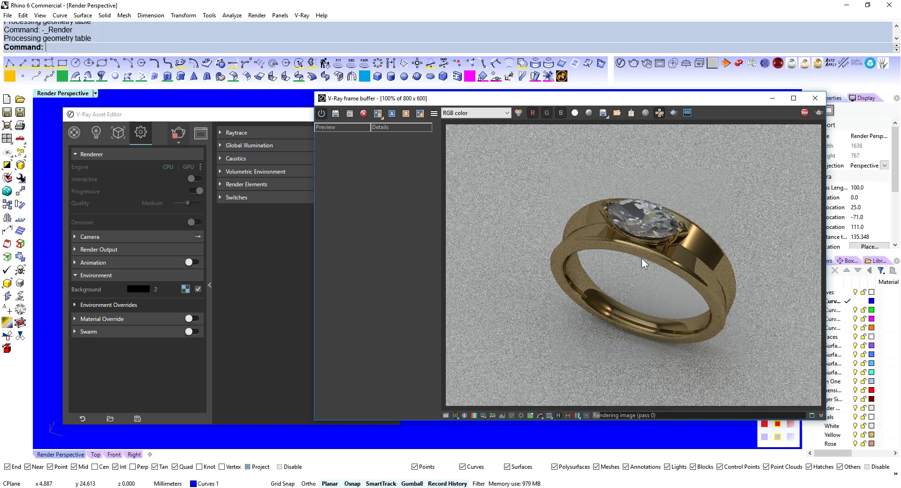
pyautogui.click(804, 112)
# Step: Set the environment background intensity to 5 and render the ring again
pyautogui.click(170, 289)
pyautogui.moveTo(171, 289); pyautogui.dragTo(125, 289)
pyautogui.write('5')
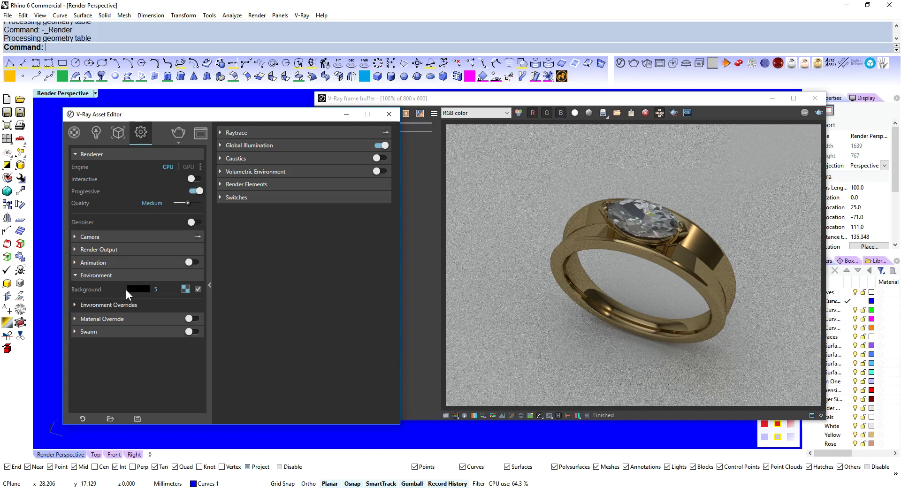
pyautogui.click(819, 113)
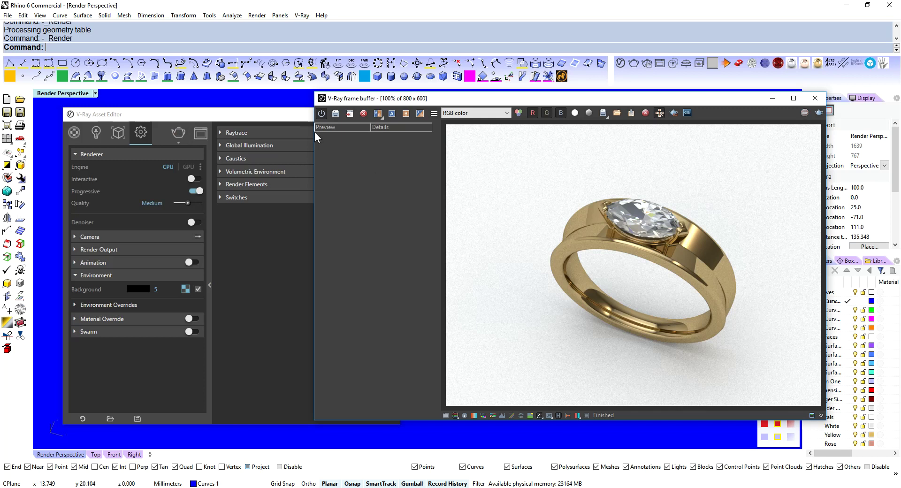
# Step: Save the finished render to the frame buffer history and examine its noise up close
pyautogui.click(335, 113)
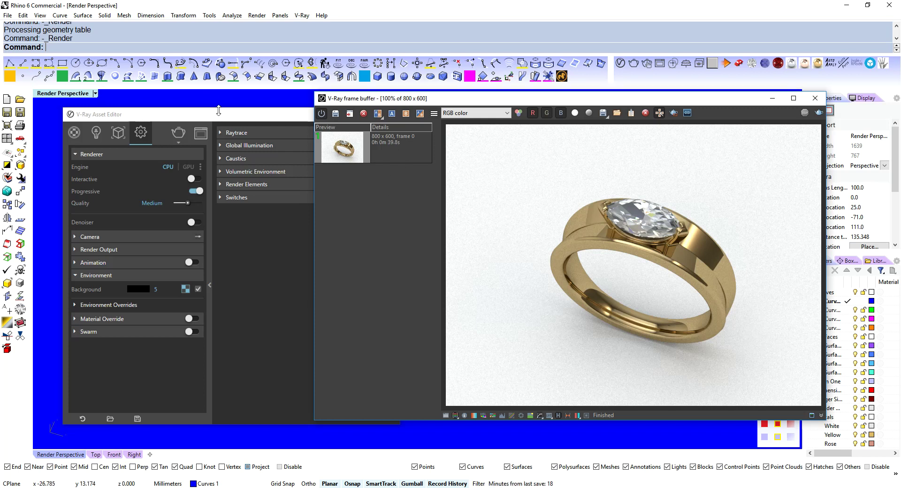
pyautogui.moveTo(226, 113); pyautogui.dragTo(250, 102)
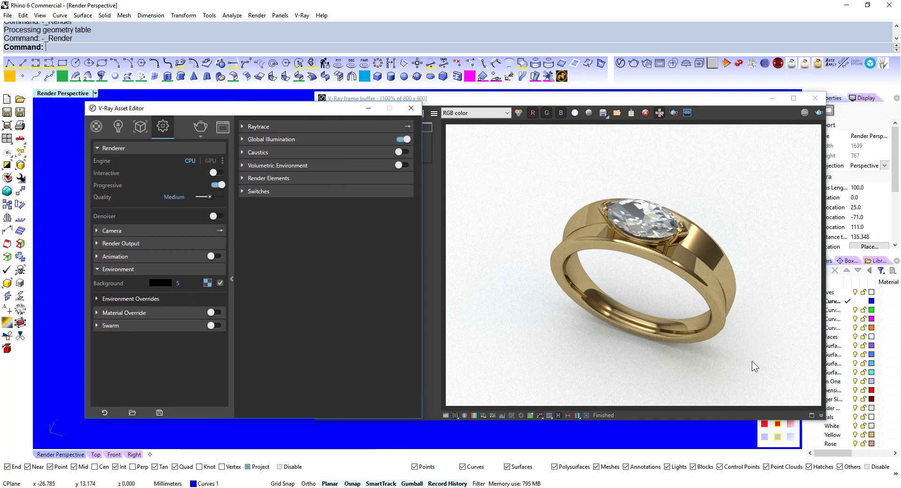
pyautogui.scroll(2, 613, 400)
pyautogui.scroll(-2, 640, 302)
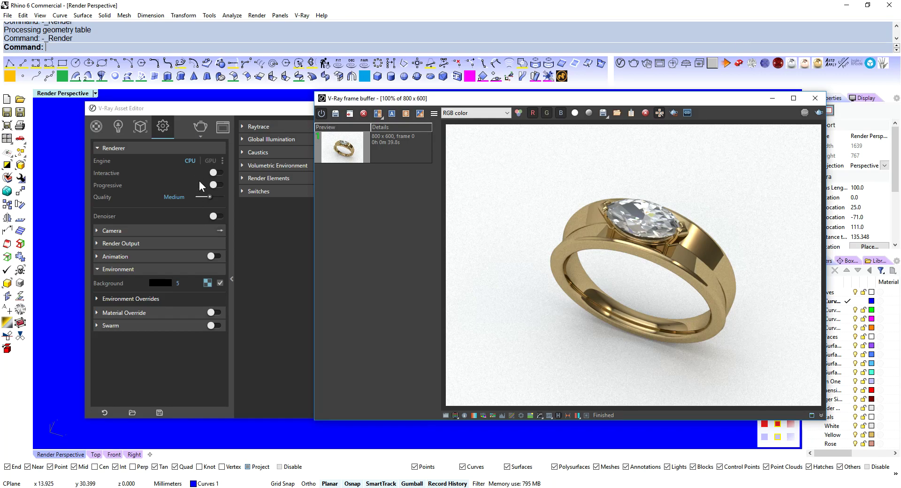
# Step: Render the ring with Progressive turned off and store the result in the render history
pyautogui.click(818, 112)
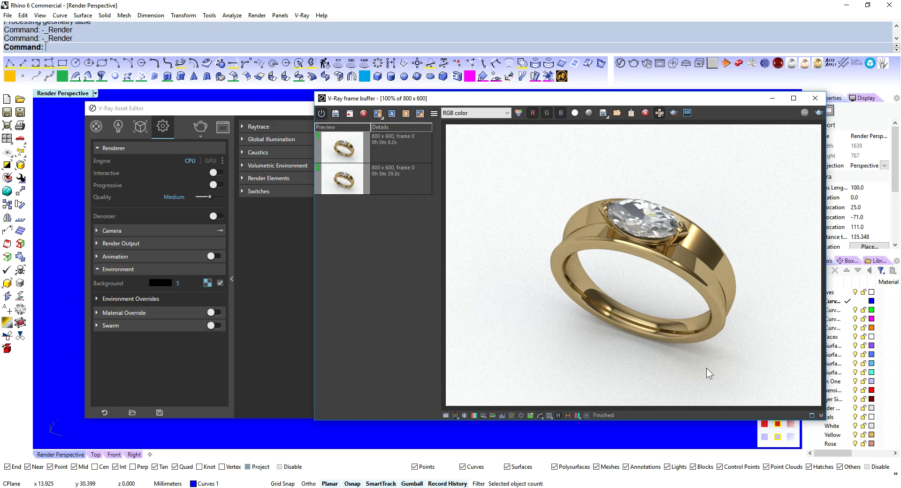
pyautogui.scroll(2, 703, 368)
pyautogui.scroll(-2, 699, 368)
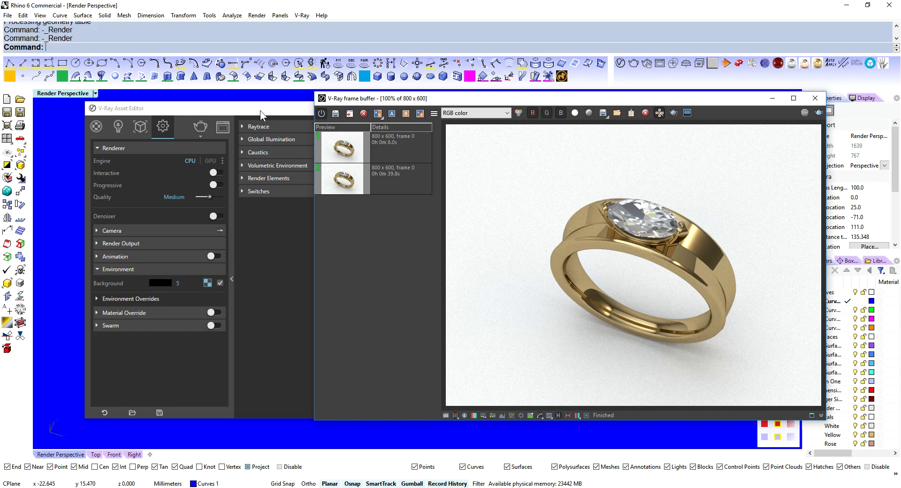
# Step: Set the Raytrace noise limit to .1 and render the ring with it, keeping both V-Ray windows side by side
pyautogui.moveTo(260, 111); pyautogui.dragTo(172, 111)
pyautogui.moveTo(654, 98)
pyautogui.mouseDown()
pyautogui.moveTo(689, 102)
pyautogui.moveTo(654, 103)
pyautogui.mouseUp()
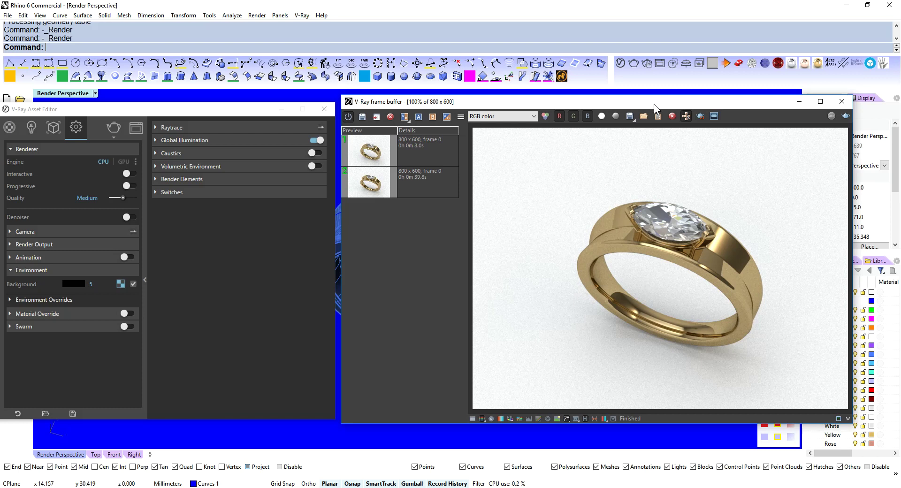
pyautogui.click(156, 127)
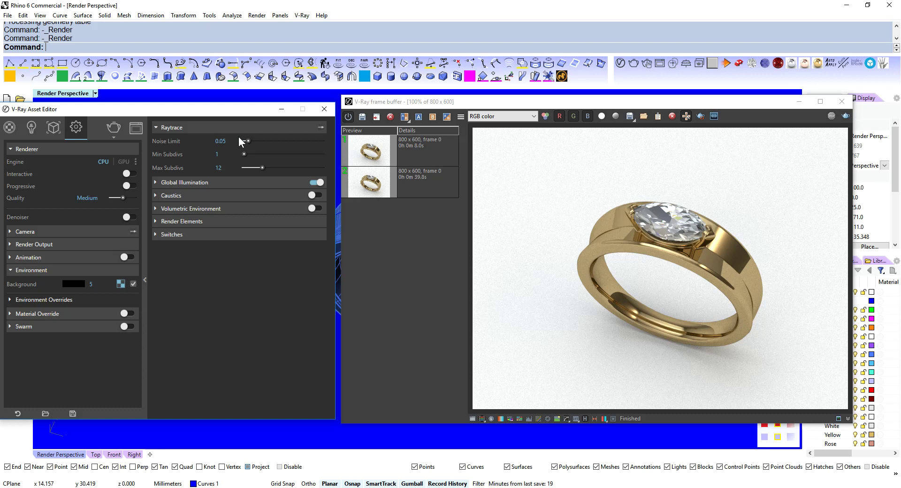
pyautogui.click(220, 141)
pyautogui.write('.1')
pyautogui.press('Return')
pyautogui.click(844, 123)
pyautogui.click(844, 121)
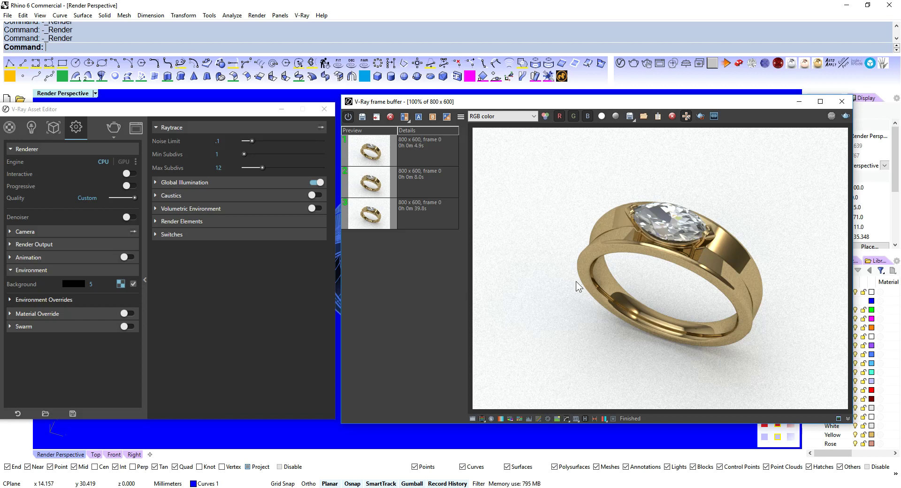
# Step: Compare the previous render as image A with the .1 noise limit render as image B in the history
pyautogui.click(367, 186)
pyautogui.click(419, 116)
pyautogui.click(423, 150)
pyautogui.click(433, 116)
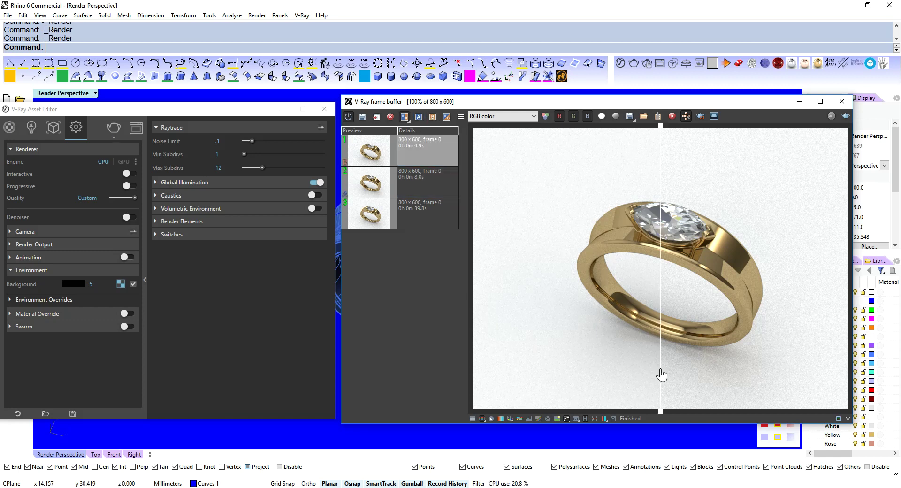
# Step: Examine the noise difference across the ring with the comparison divider, then turn off the A/B comparison
pyautogui.moveTo(662, 374); pyautogui.dragTo(623, 335)
pyautogui.scroll(3, 651, 364)
pyautogui.scroll(-2, 651, 363)
pyautogui.scroll(-1, 623, 335)
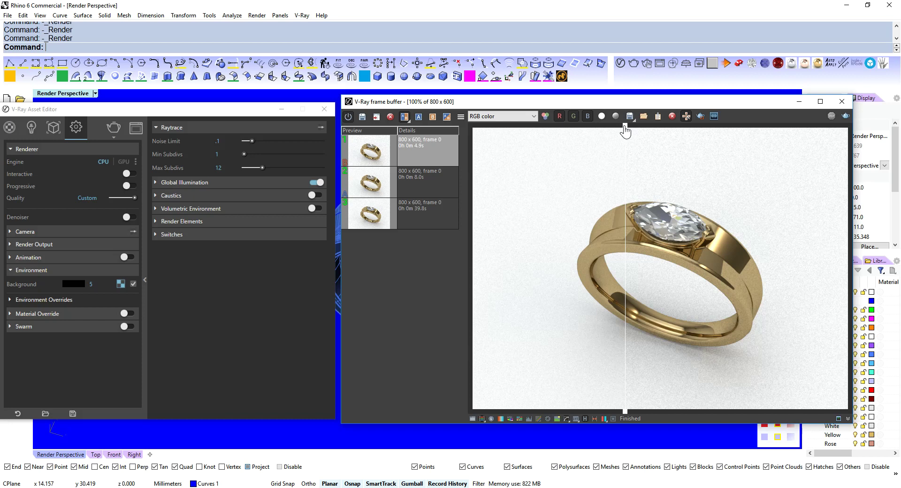
pyautogui.click(404, 116)
# Step: Set the Global Illumination primary rays to Irradiance map, render the ring and inspect the band up close
pyautogui.click(210, 294)
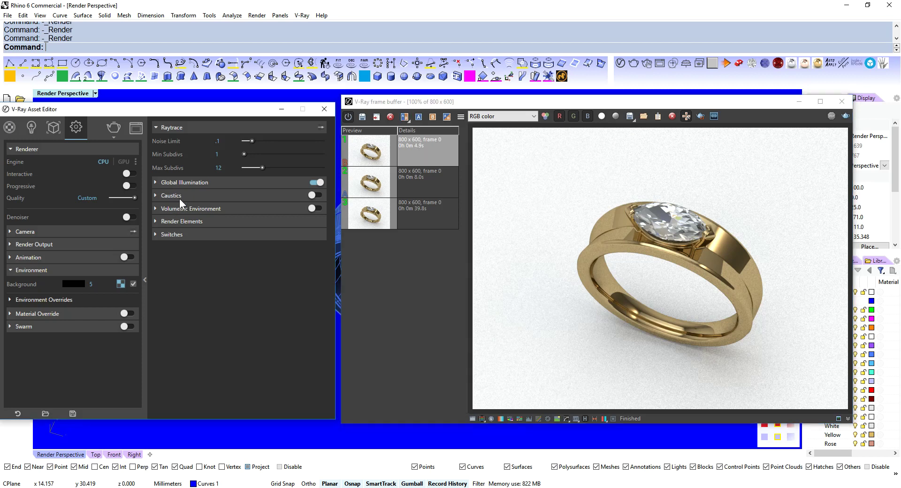
pyautogui.click(154, 182)
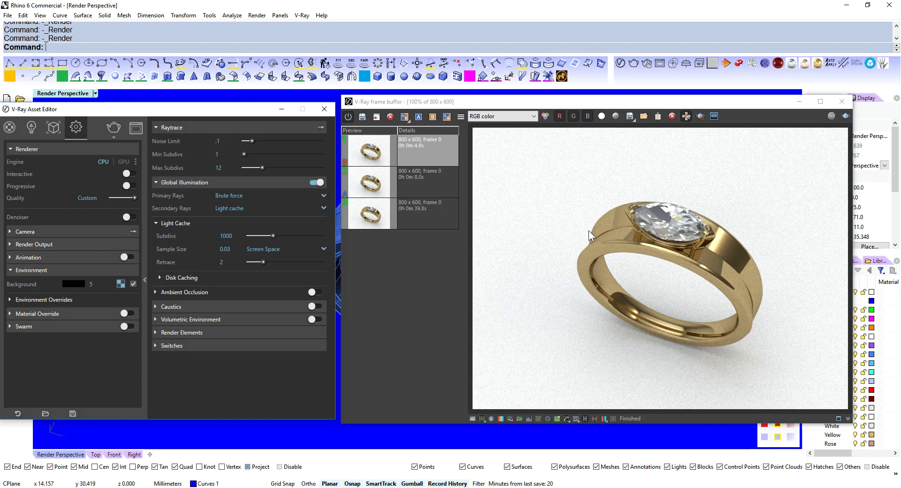
pyautogui.click(324, 195)
pyautogui.click(285, 206)
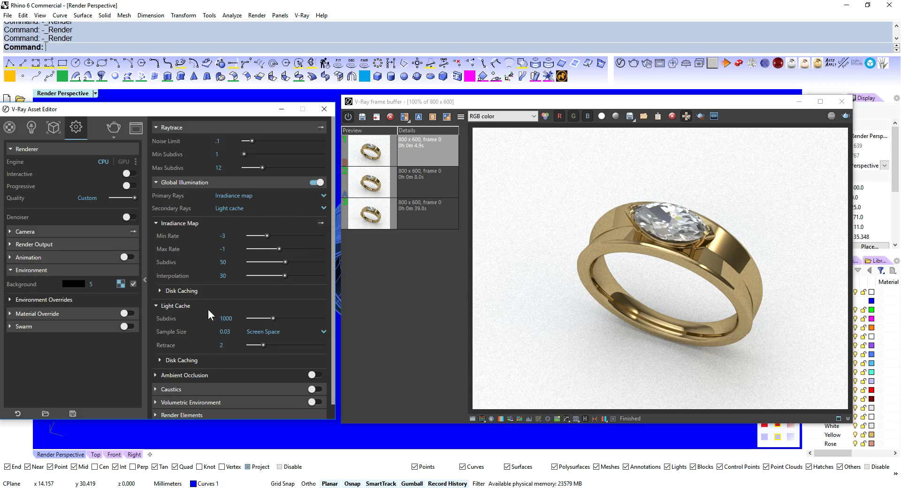
pyautogui.click(845, 115)
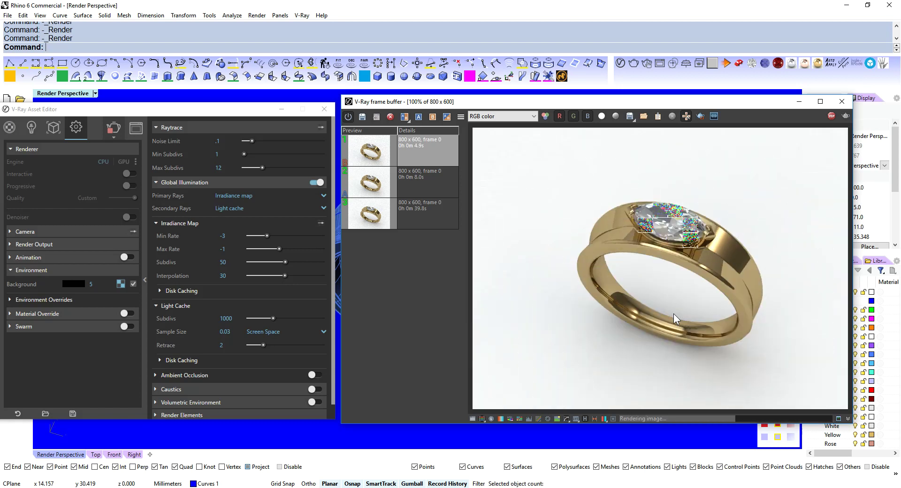
pyautogui.scroll(1, 666, 360)
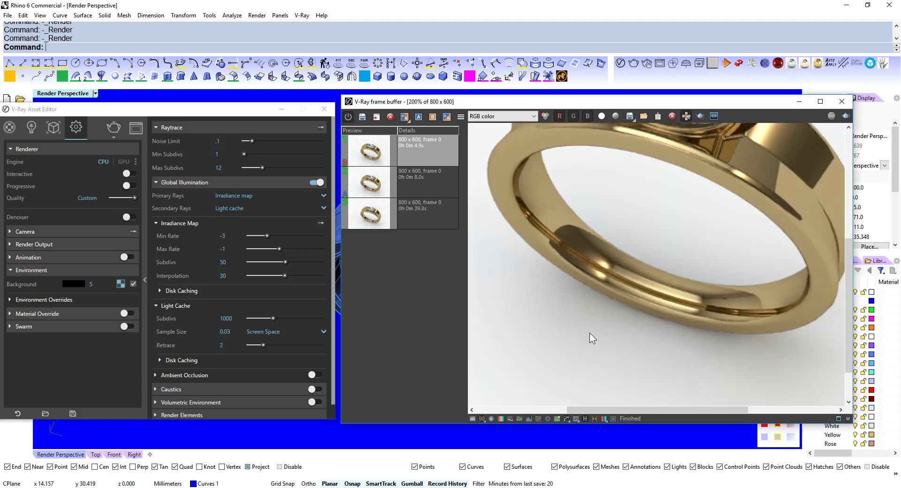
pyautogui.scroll(-1, 670, 341)
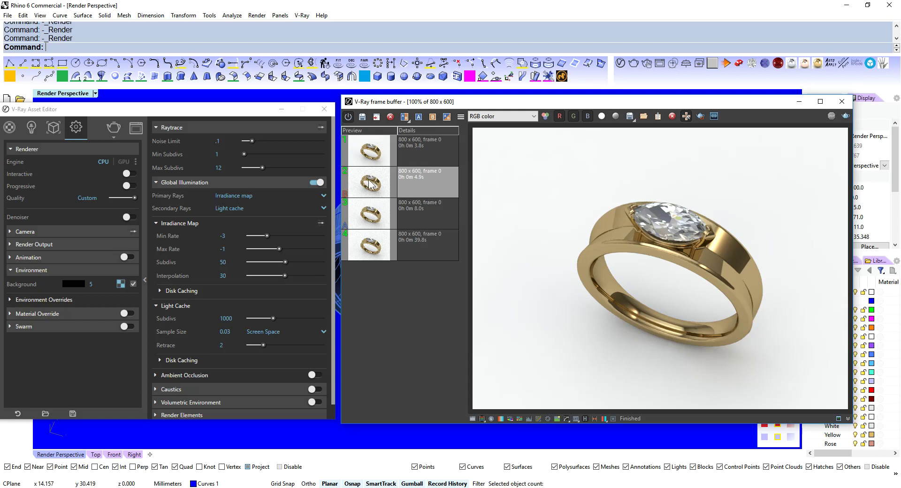
# Step: Compare the Irradiance map render as image A against the earlier Brute force render, checking the band's noise up close
pyautogui.click(405, 196)
pyautogui.click(395, 154)
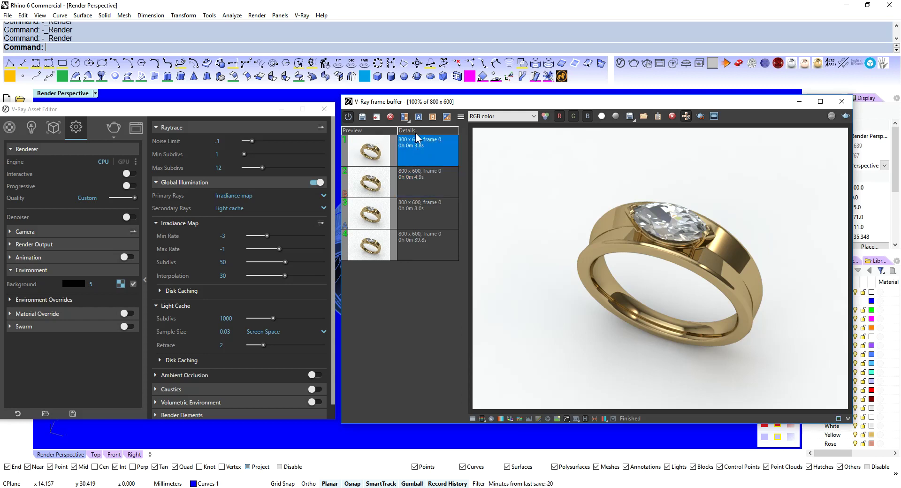
pyautogui.click(418, 117)
pyautogui.moveTo(471, 129); pyautogui.dragTo(675, 191)
pyautogui.scroll(1, 684, 331)
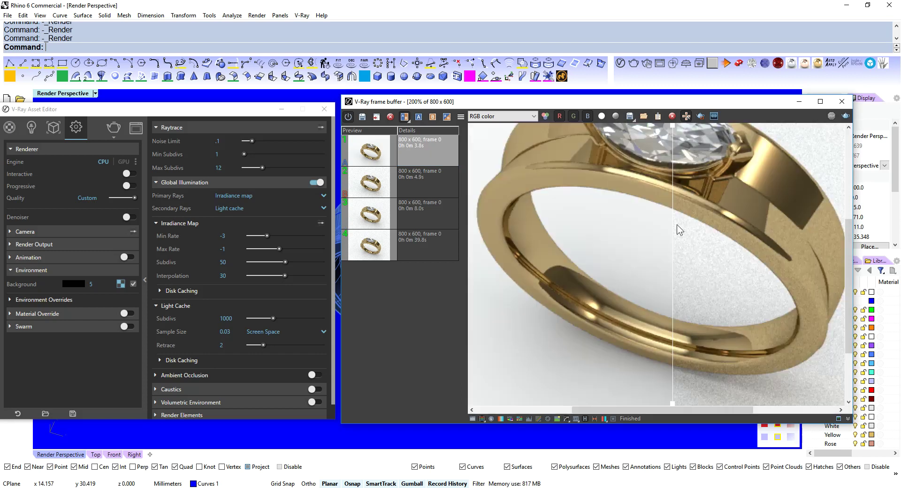
pyautogui.moveTo(673, 136); pyautogui.dragTo(474, 199)
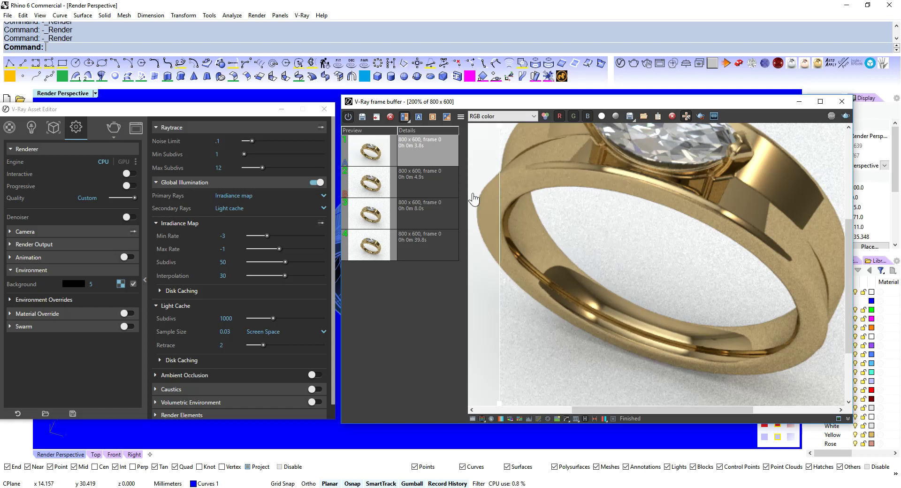
pyautogui.scroll(-1, 654, 280)
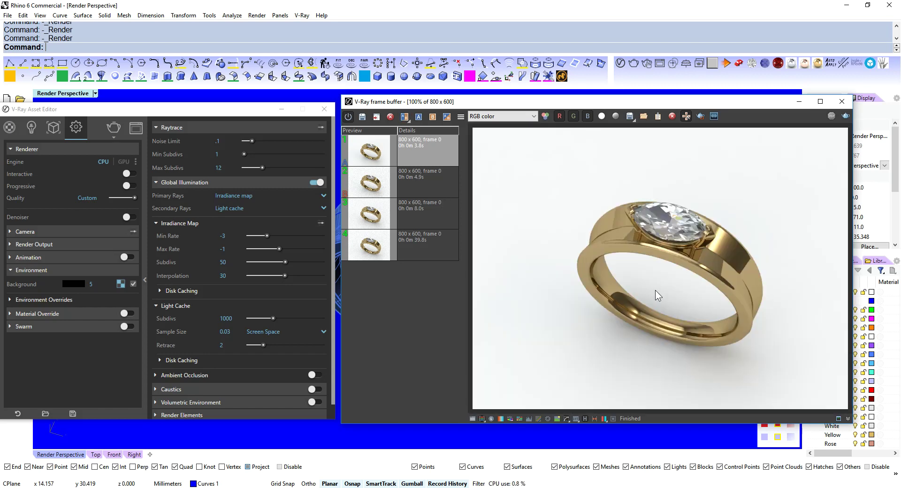
# Step: Set the Raytrace antialiasing filter type to Catmull Rom and render the ring
pyautogui.click(391, 336)
pyautogui.moveTo(233, 109); pyautogui.dragTo(235, 103)
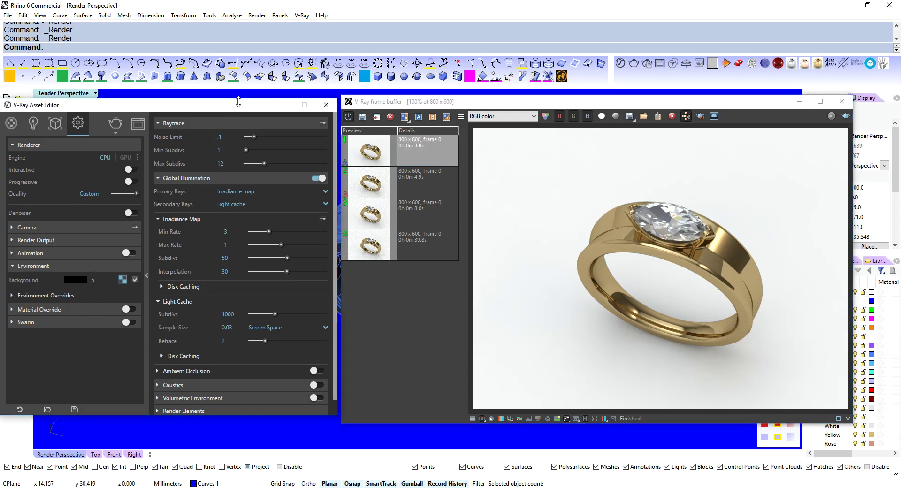
pyautogui.click(162, 176)
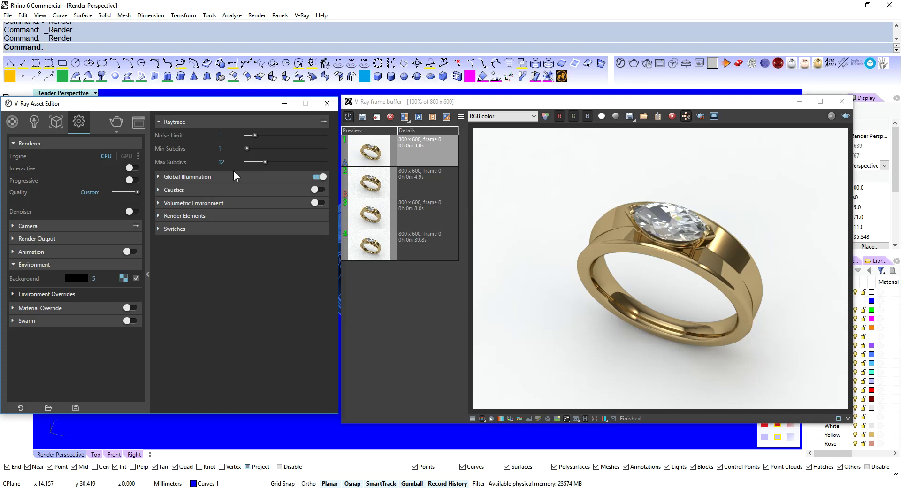
pyautogui.click(325, 122)
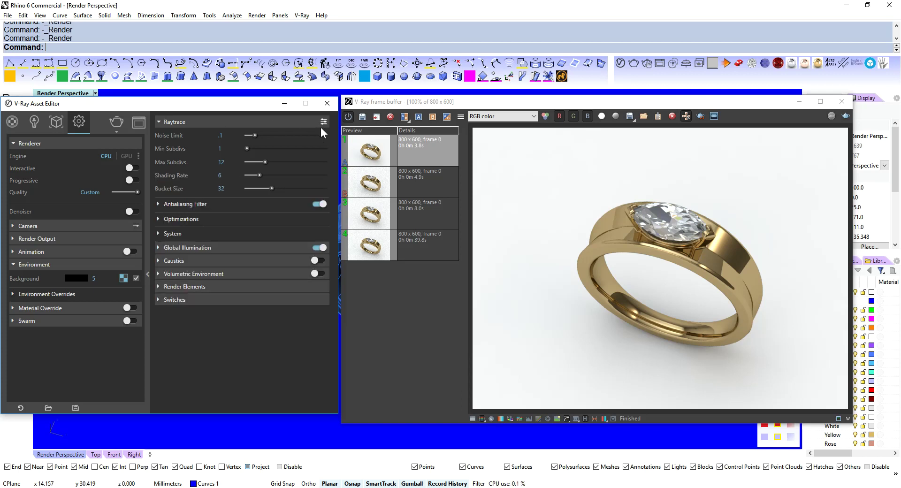
pyautogui.click(159, 203)
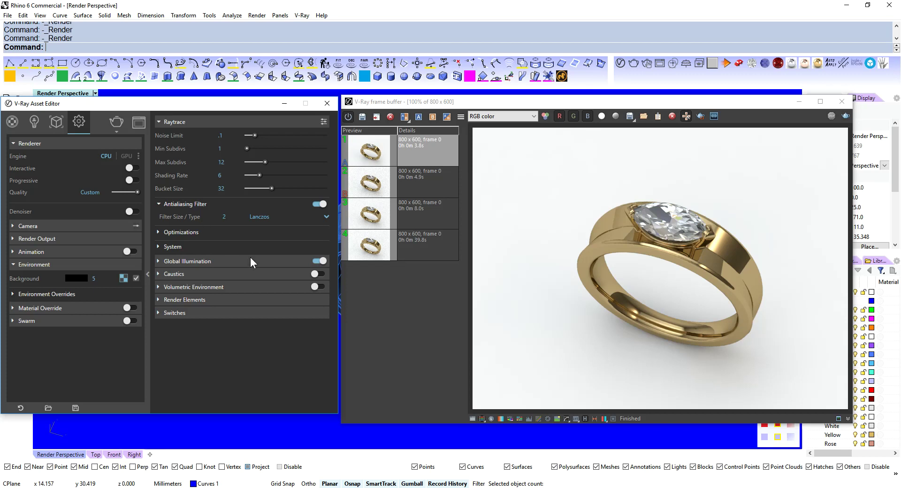
pyautogui.click(327, 216)
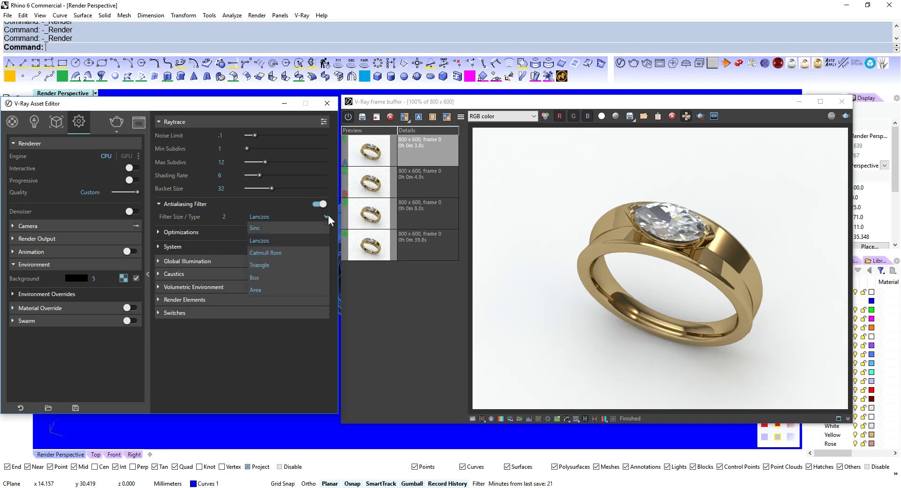
pyautogui.click(289, 253)
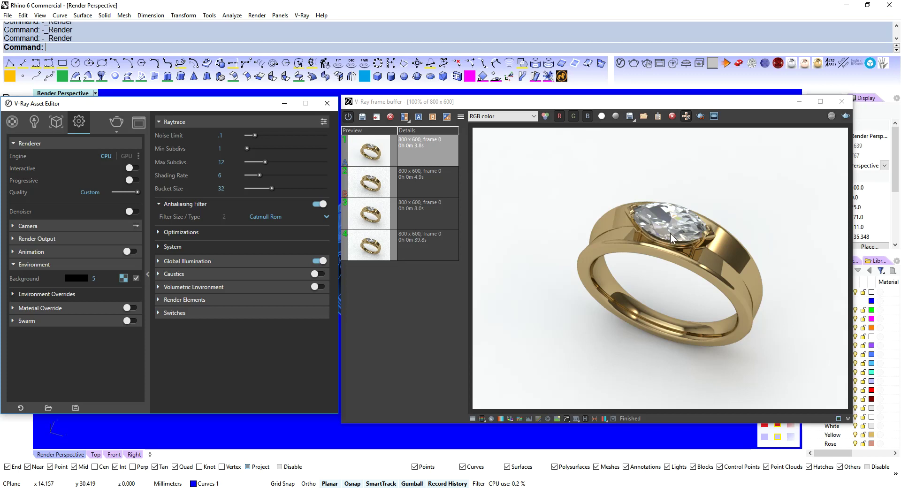
pyautogui.click(831, 117)
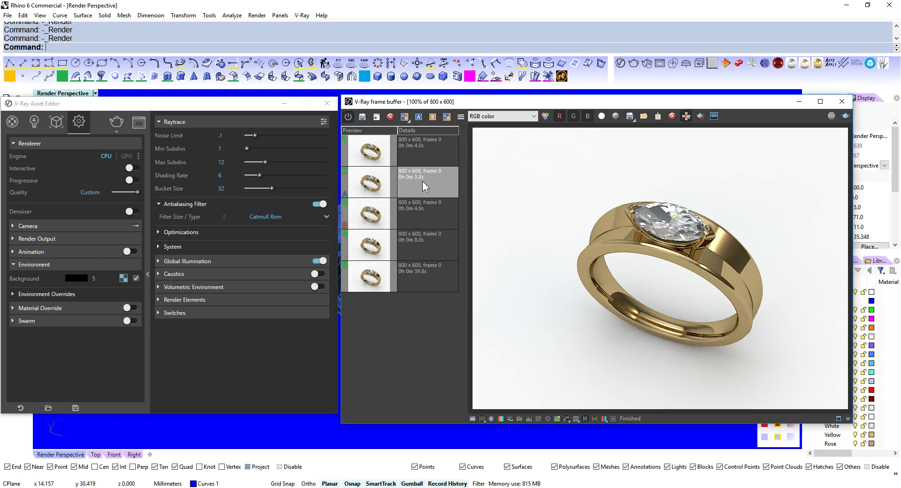
# Step: Compare the Catmull Rom render as image B with the Lanczos render, examining the diamond's sharpness up close
pyautogui.click(417, 150)
pyautogui.click(432, 116)
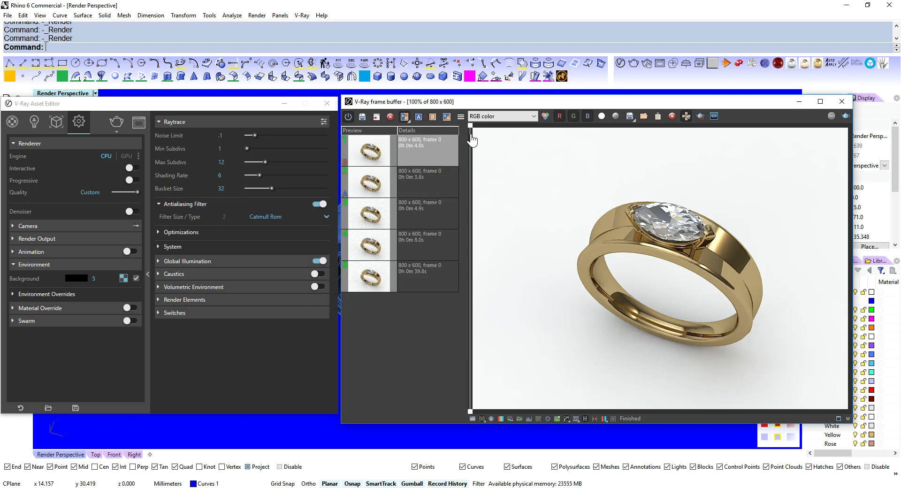
pyautogui.moveTo(471, 140); pyautogui.dragTo(660, 169)
pyautogui.scroll(1, 676, 239)
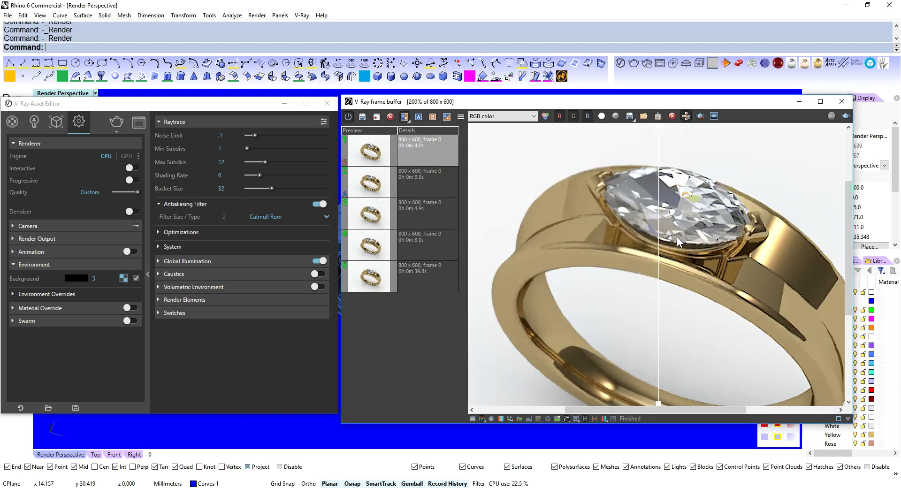
pyautogui.scroll(1, 685, 180)
pyautogui.scroll(-1, 693, 167)
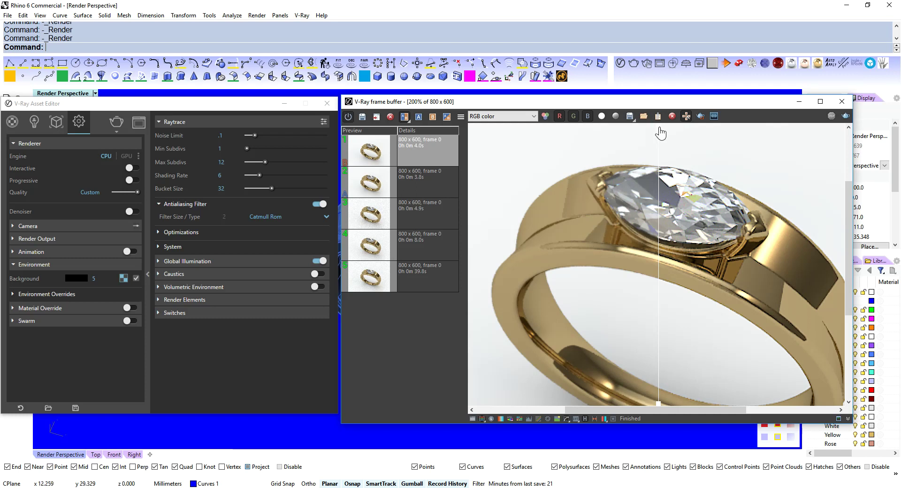
pyautogui.moveTo(661, 133); pyautogui.dragTo(592, 164)
pyautogui.moveTo(581, 135); pyautogui.dragTo(697, 176)
pyautogui.scroll(-3, 662, 187)
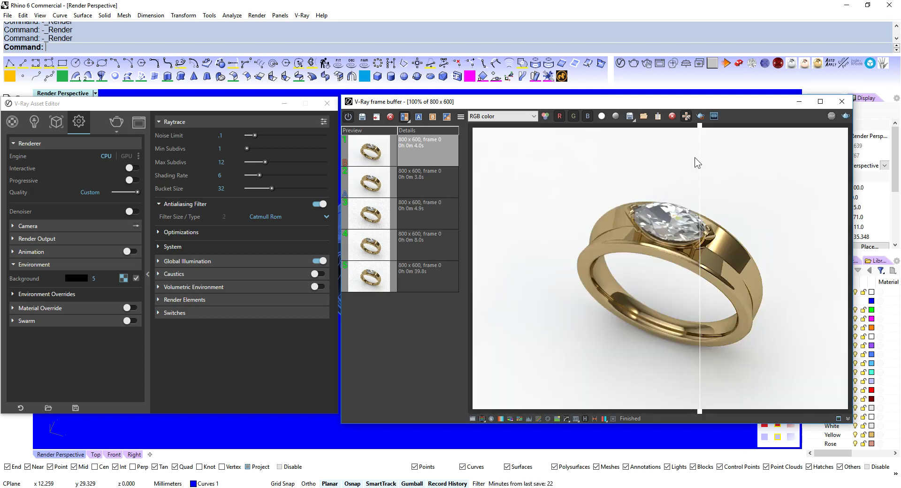
pyautogui.click(405, 117)
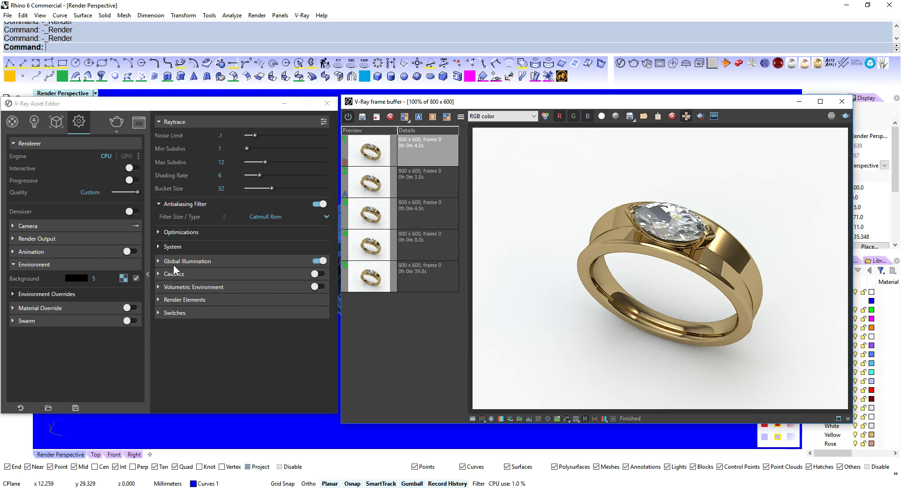
# Step: Set the Irradiance Map min rate to -10 in Global Illumination and render the ring
pyautogui.click(162, 259)
pyautogui.scroll(-2, 191, 265)
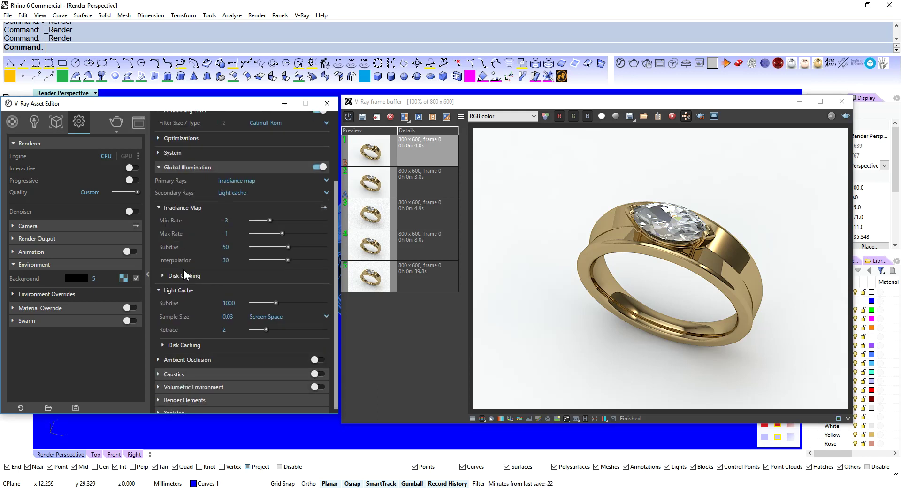
pyautogui.click(225, 220)
pyautogui.write('-10')
pyautogui.press('Return')
pyautogui.click(845, 116)
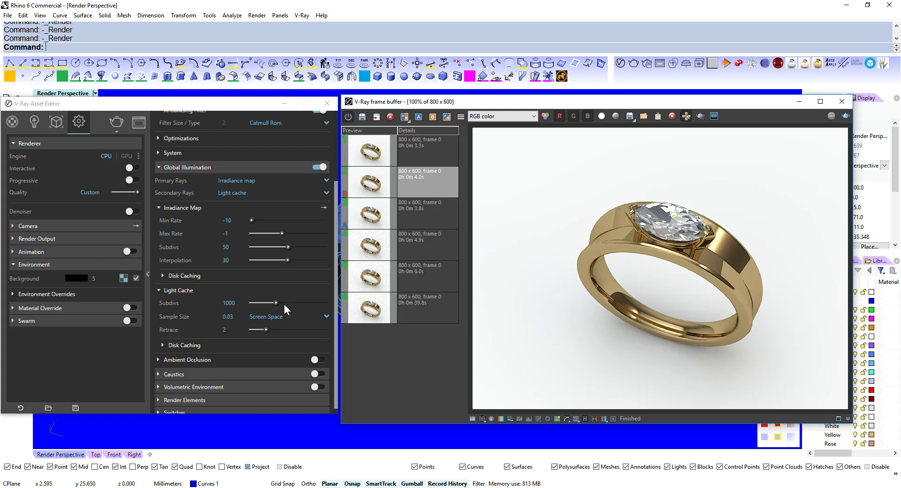
# Step: Set the Light Cache subdivs to 500, render the ring and save the result to the render history
pyautogui.scroll(-1, 206, 270)
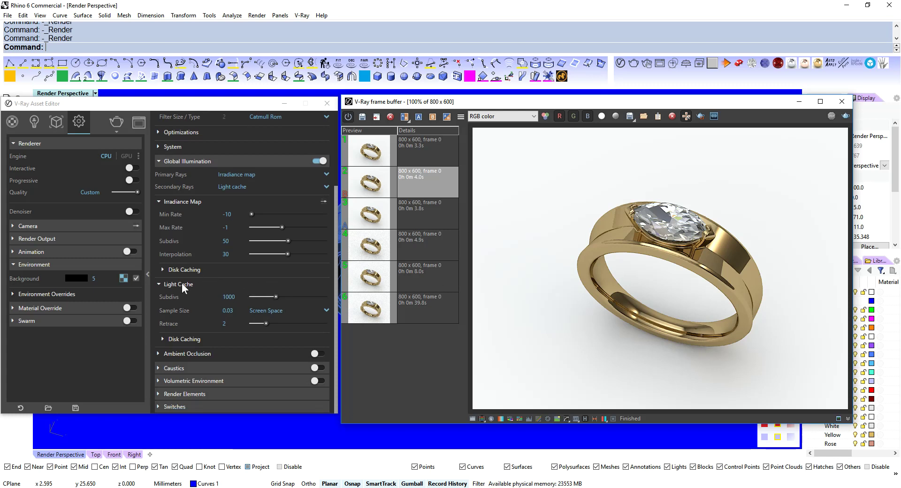
pyautogui.click(227, 296)
pyautogui.write('500')
pyautogui.press('Return')
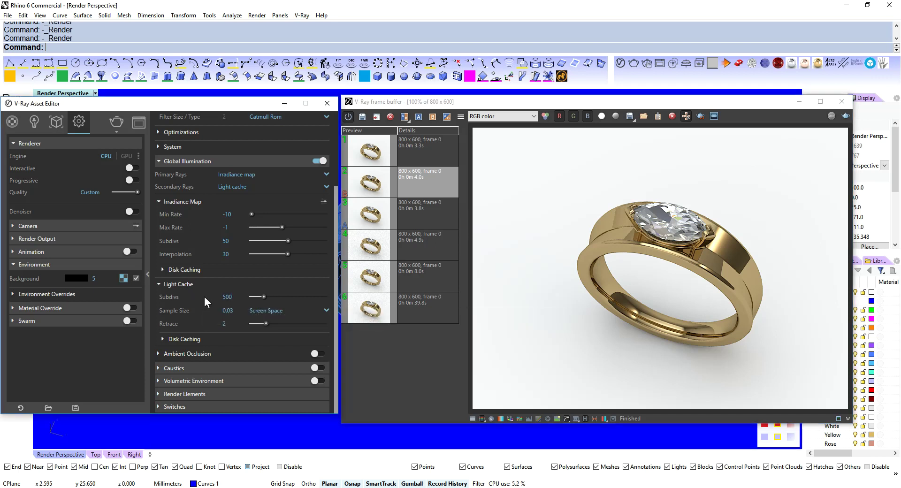
pyautogui.click(831, 116)
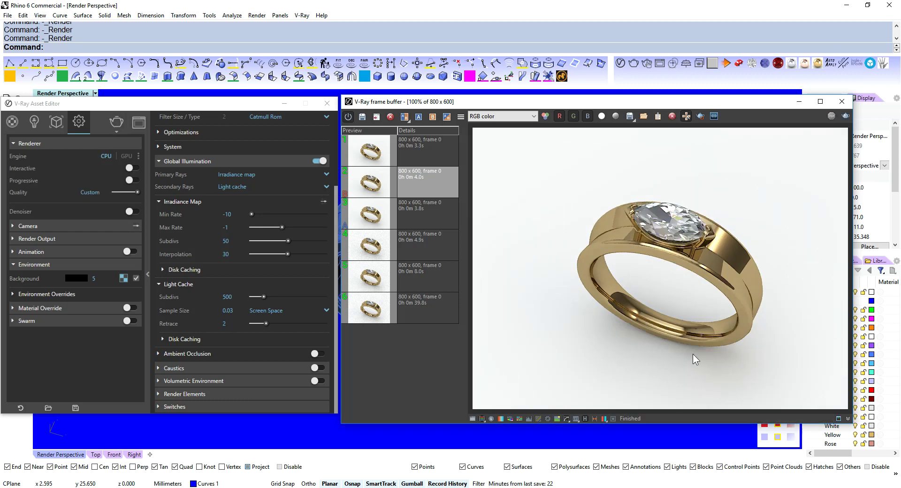
pyautogui.click(362, 115)
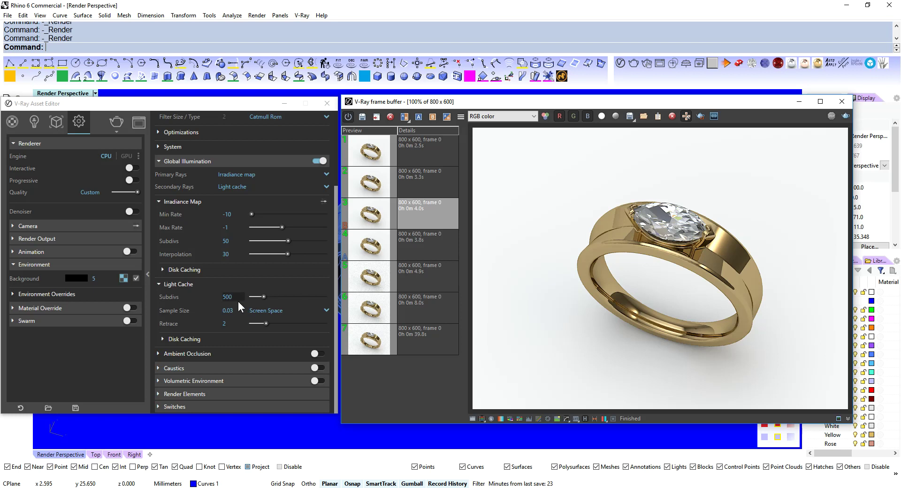
# Step: Lower the Light Cache subdivs to 250, render the ring and store the result in the render history
pyautogui.scroll(1, 235, 361)
pyautogui.click(227, 344)
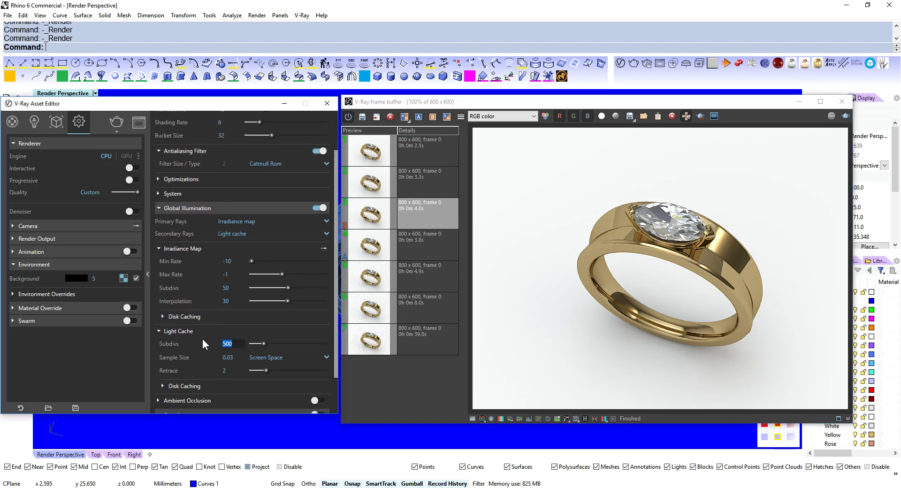
pyautogui.write('250')
pyautogui.press('Return')
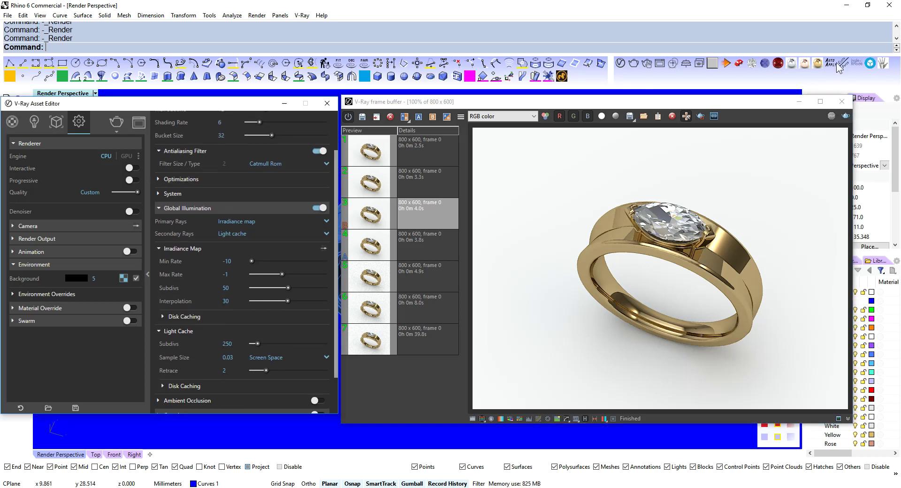
pyautogui.click(837, 65)
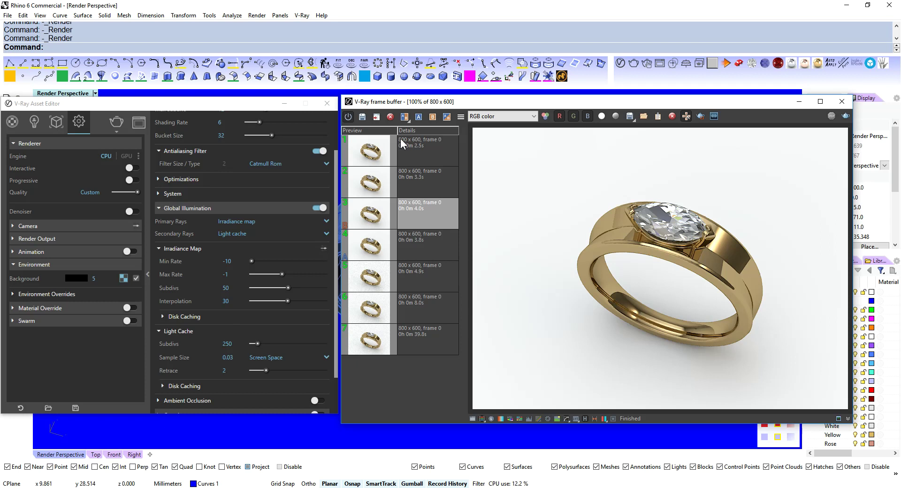
pyautogui.click(362, 116)
# Step: Select the newest render in the history and collapse the Global Illumination settings
pyautogui.click(433, 179)
pyautogui.click(426, 155)
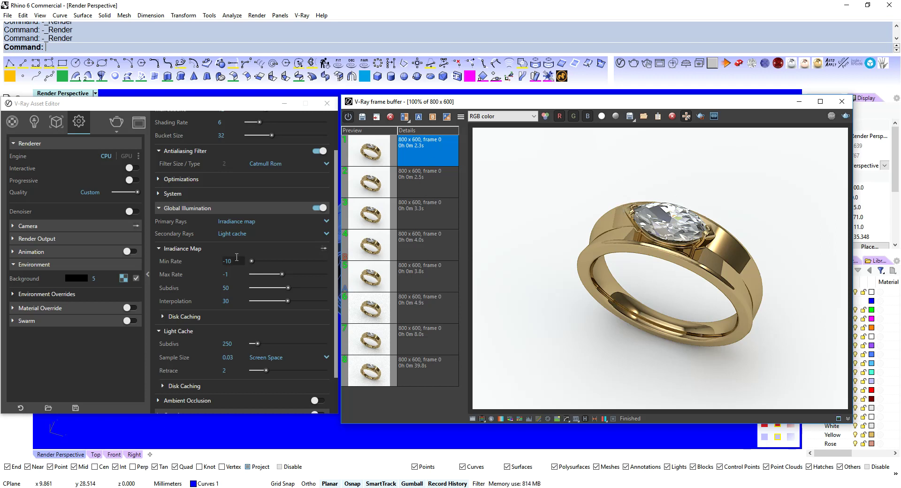
pyautogui.scroll(3, 237, 257)
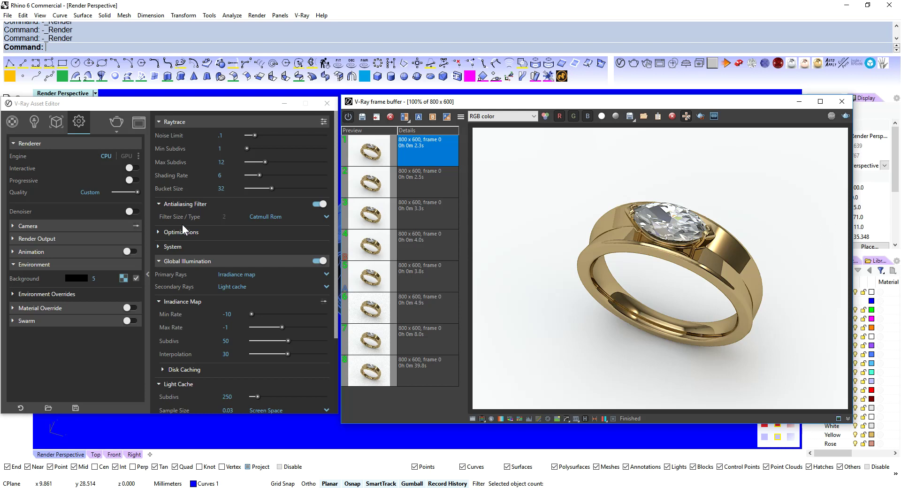
pyautogui.click(158, 261)
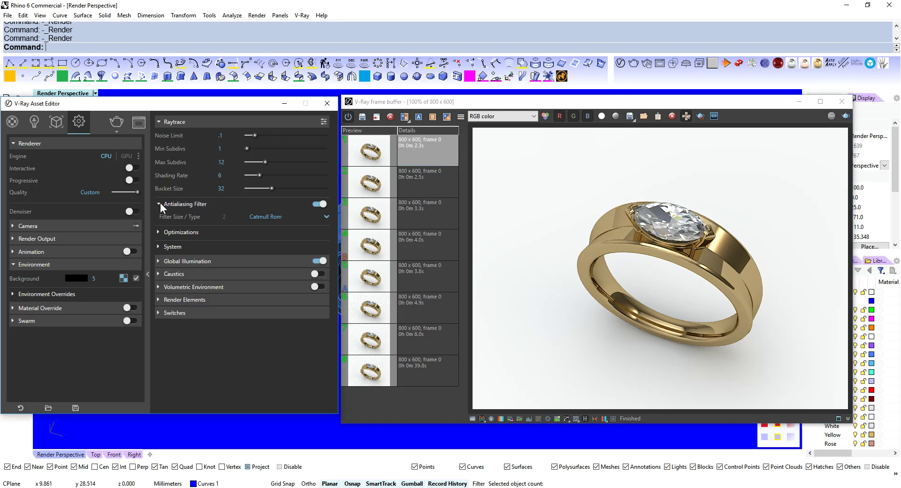
# Step: Collapse the Antialiasing Filter settings, set the Raytrace Max Subdivs to 6, then render the ring and save it to the render history
pyautogui.click(159, 204)
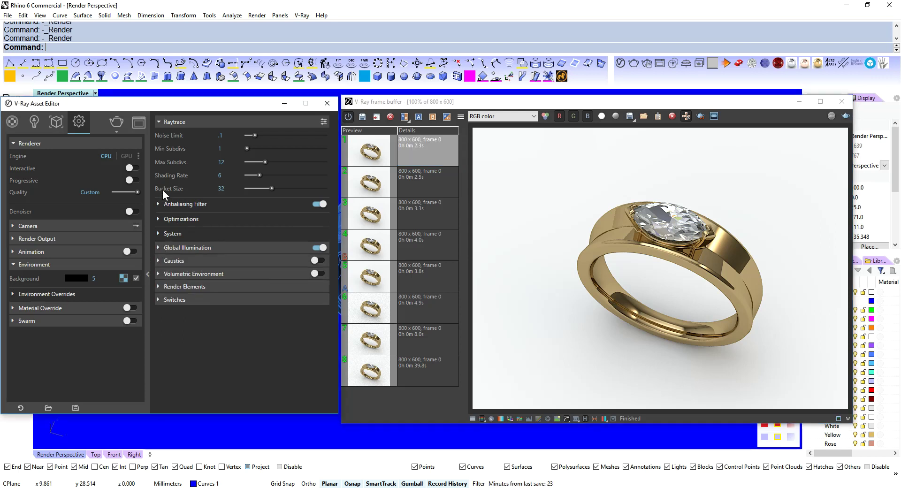
pyautogui.click(220, 162)
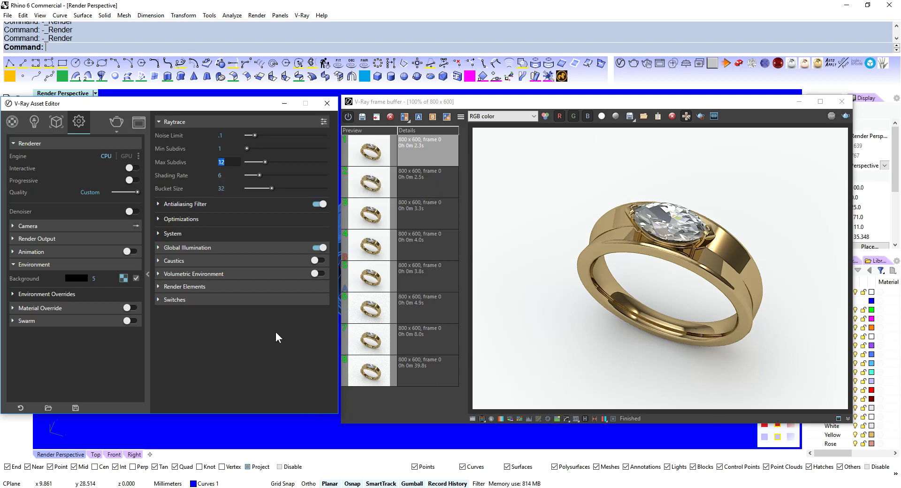
pyautogui.press('Return')
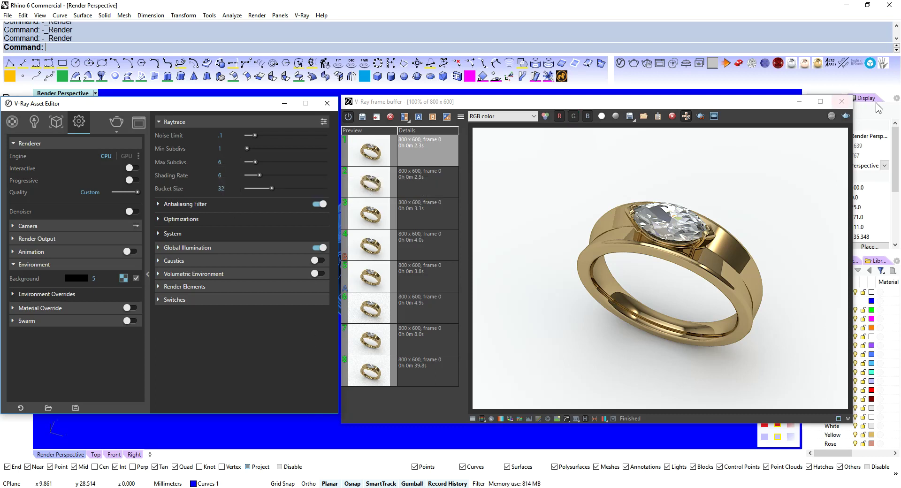
pyautogui.click(637, 283)
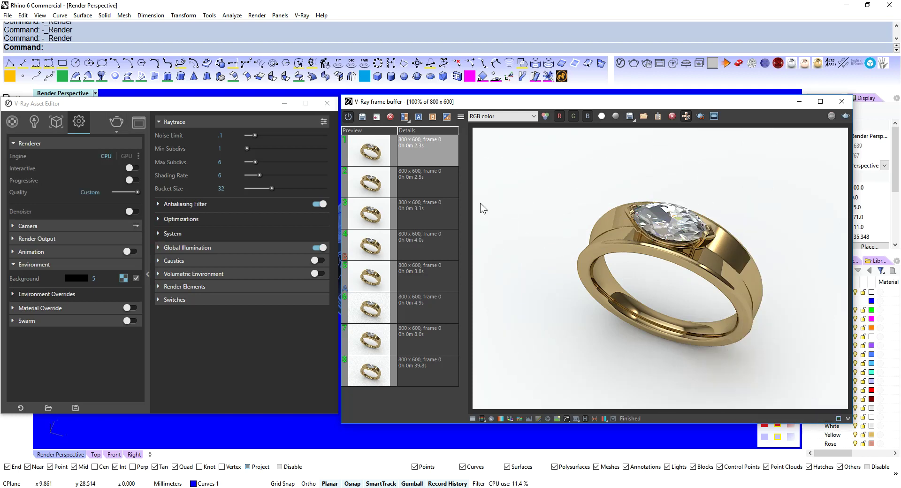
pyautogui.click(362, 119)
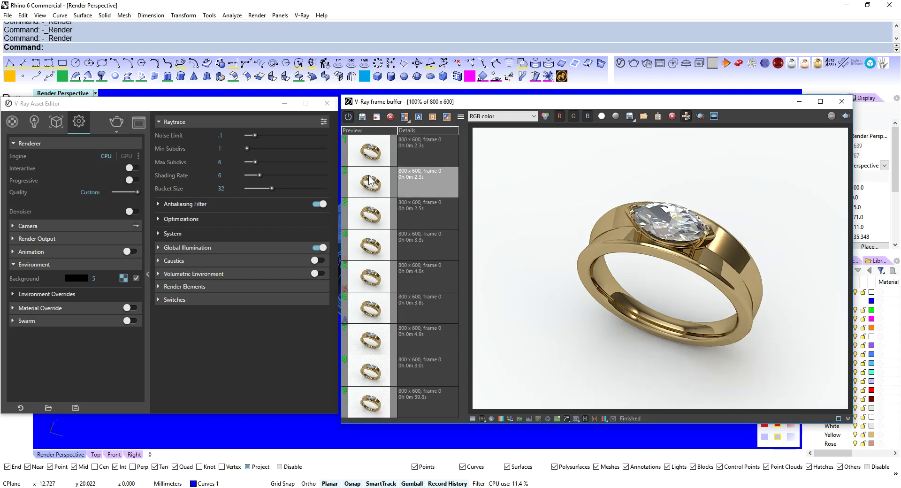
# Step: Switch back and forth between the two newest renders in the history to compare their quality and render times
pyautogui.click(425, 139)
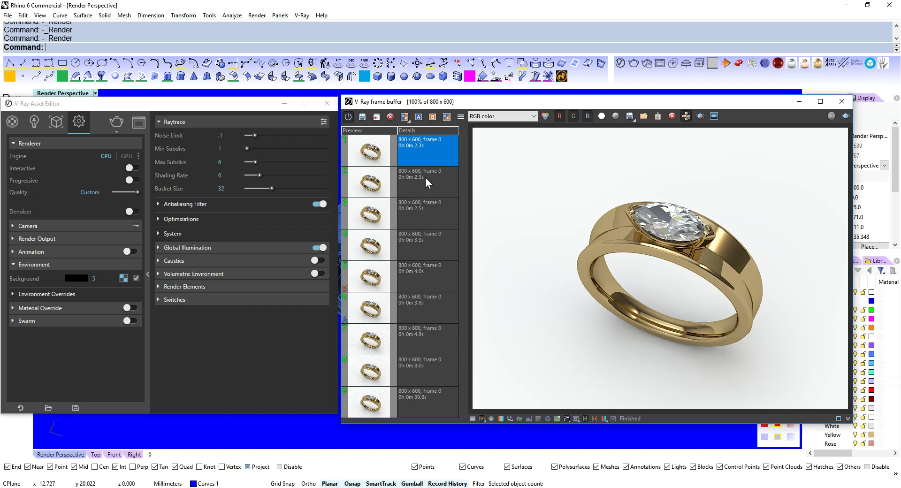
pyautogui.click(425, 178)
pyautogui.click(427, 144)
pyautogui.click(422, 183)
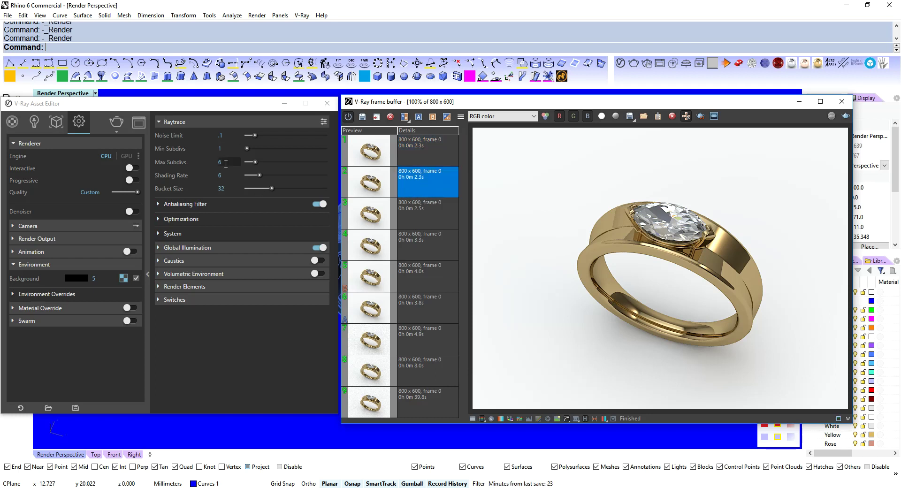
# Step: Set the Raytrace Max Subdivs back to 12
pyautogui.click(226, 164)
pyautogui.write('12')
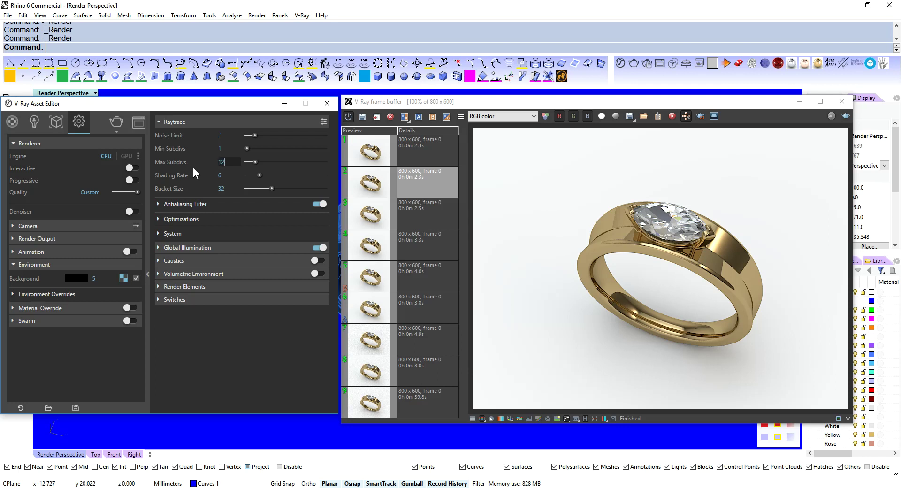
pyautogui.press('Return')
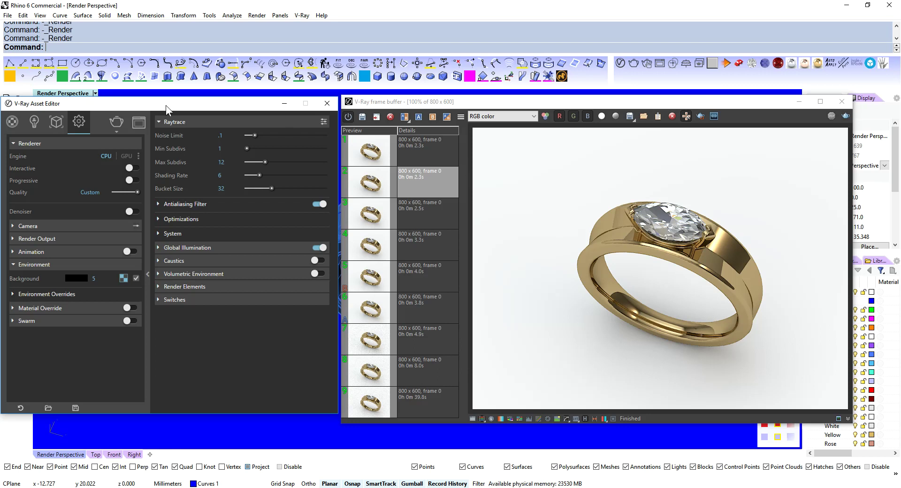
# Step: Set the Reflection Glossiness of the Metal_Yellow_18kt_Polished_Softened material to 0.8
pyautogui.moveTo(165, 105)
pyautogui.mouseDown()
pyautogui.moveTo(187, 102)
pyautogui.moveTo(177, 102)
pyautogui.mouseUp()
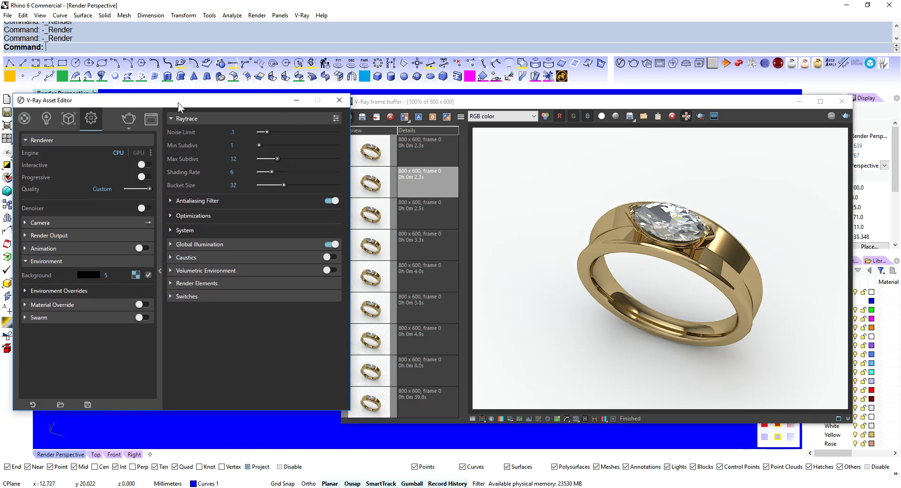
pyautogui.click(22, 119)
pyautogui.click(66, 252)
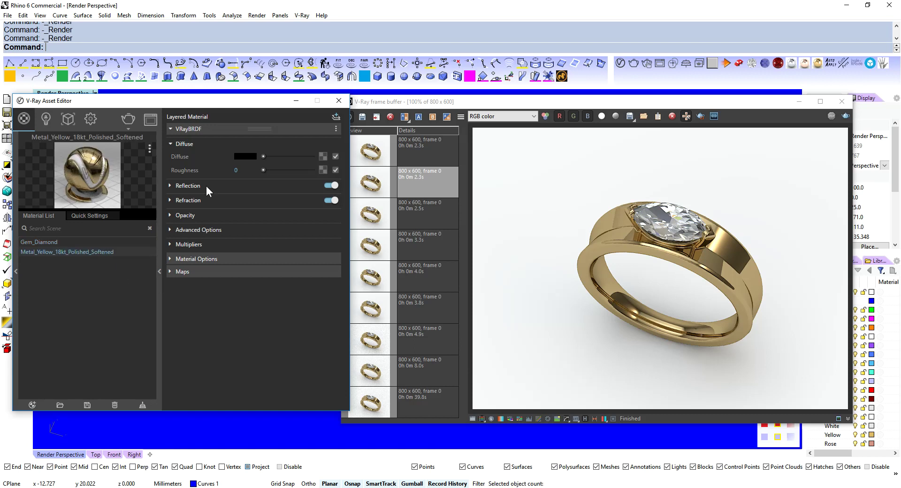
pyautogui.click(193, 186)
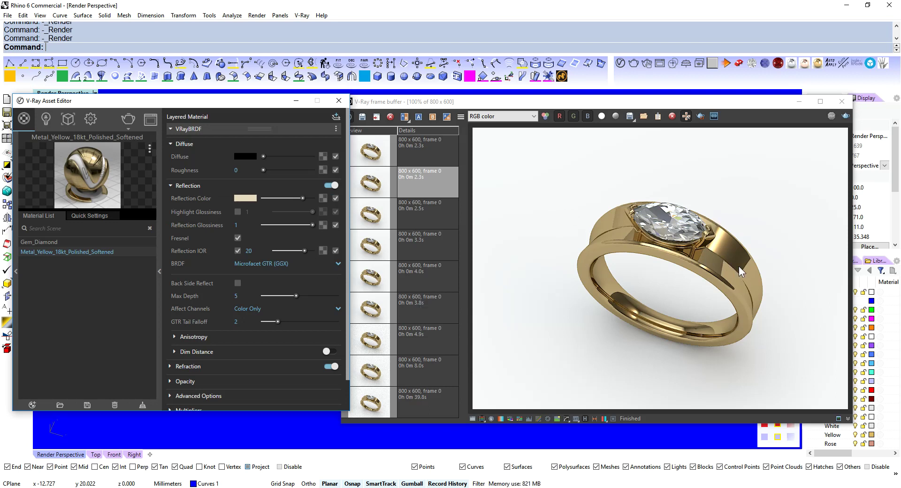
pyautogui.click(236, 225)
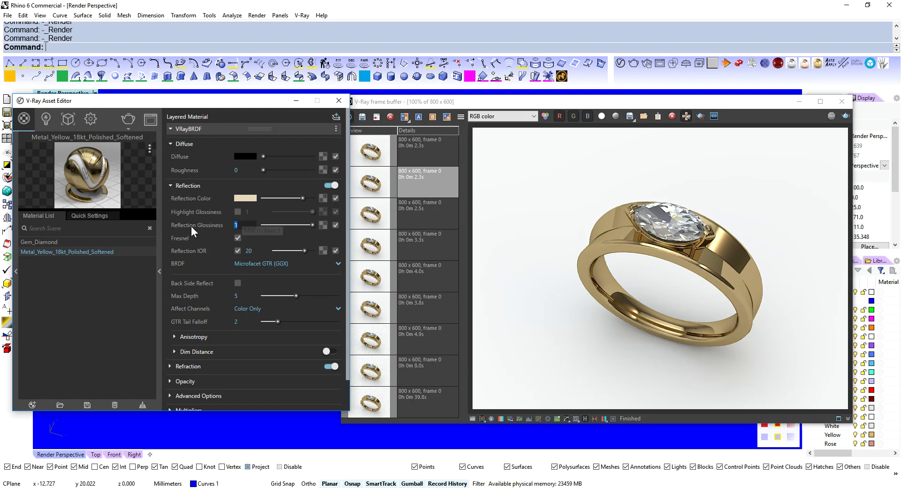
pyautogui.press('Return')
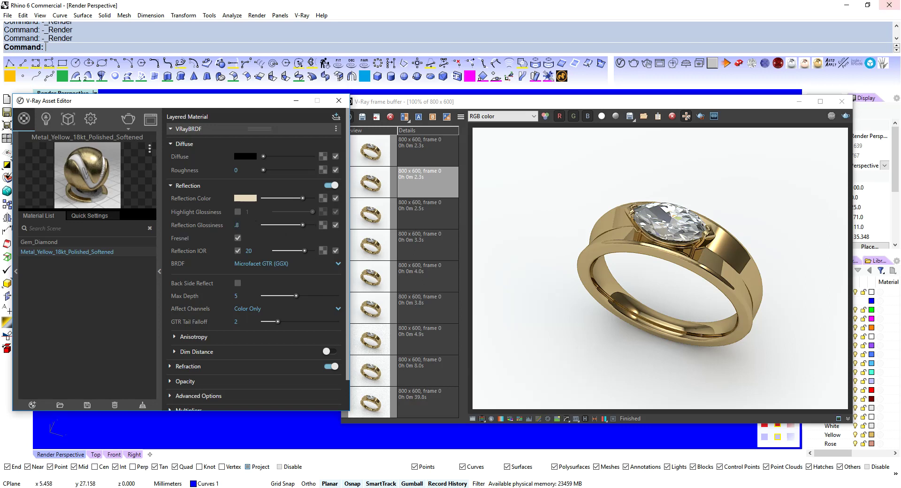
# Step: Render the ring with the glossier-to-satin gold change and save the result to the render history
pyautogui.click(846, 117)
pyautogui.click(846, 117)
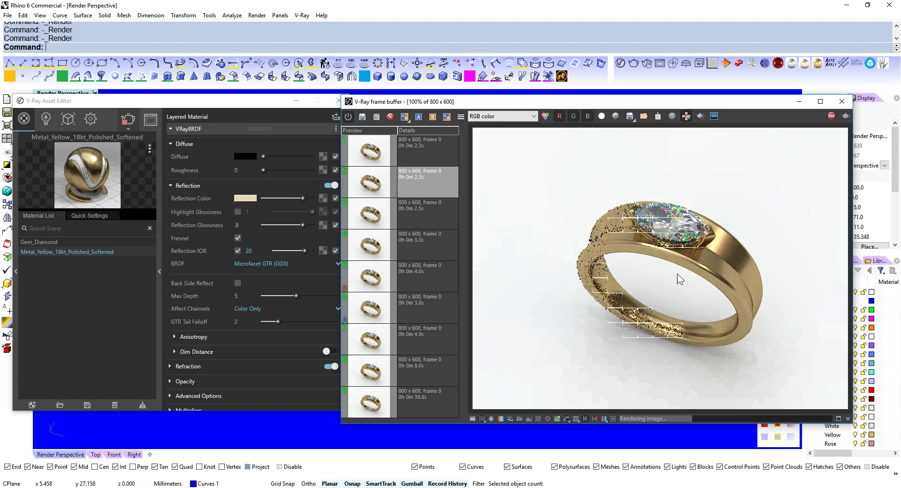
pyautogui.click(370, 119)
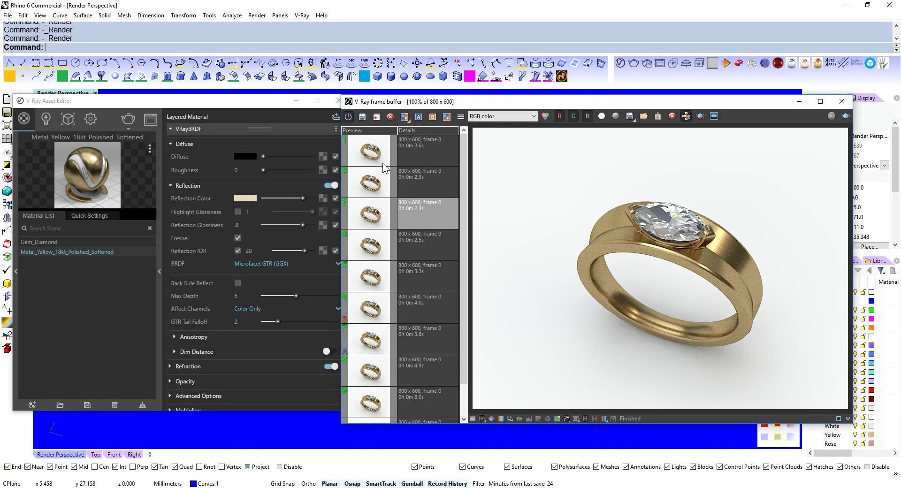
# Step: Check the newest render against the previous one in the history and examine the grain on the gold surface up close
pyautogui.click(428, 189)
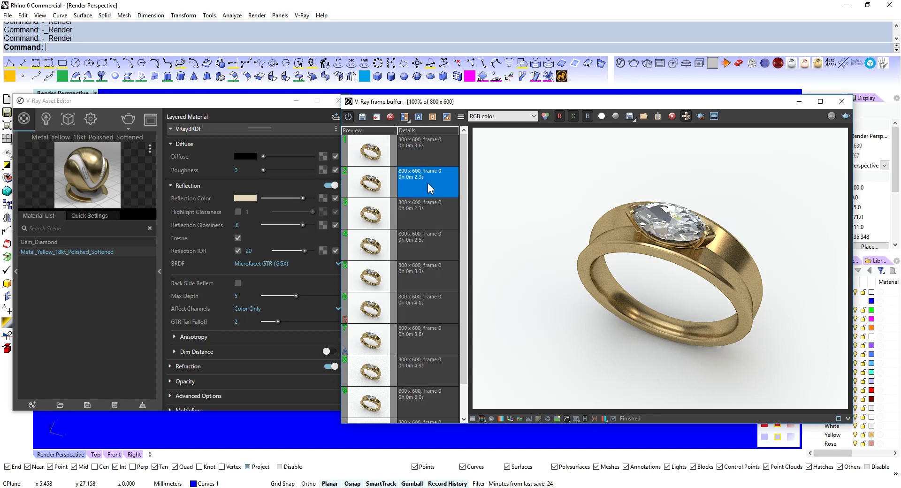
pyautogui.click(437, 155)
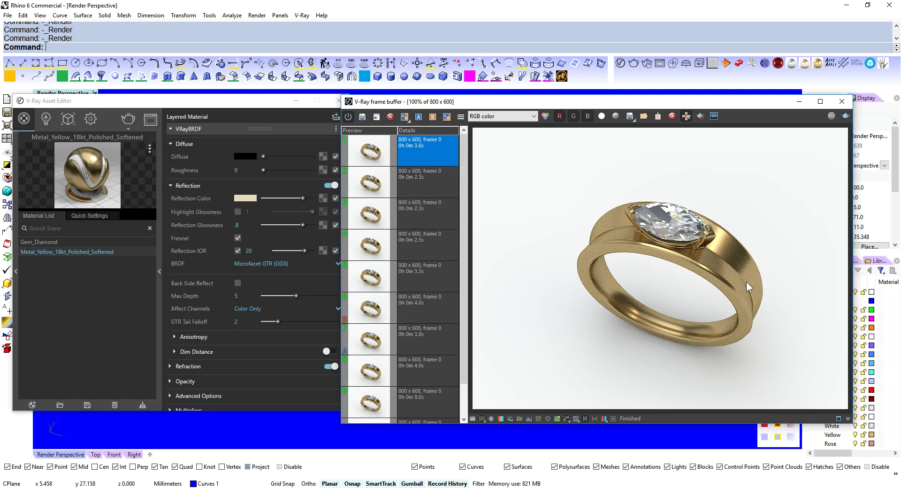
pyautogui.scroll(1, 746, 287)
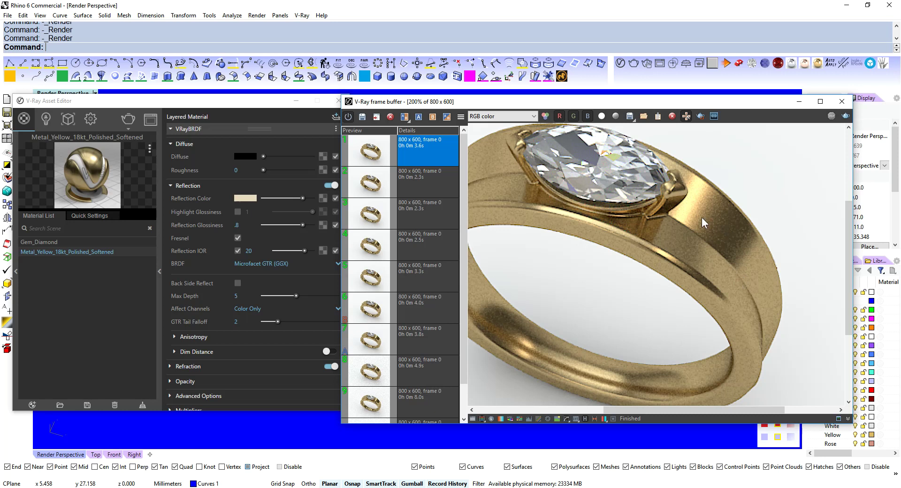
pyautogui.scroll(-1, 706, 223)
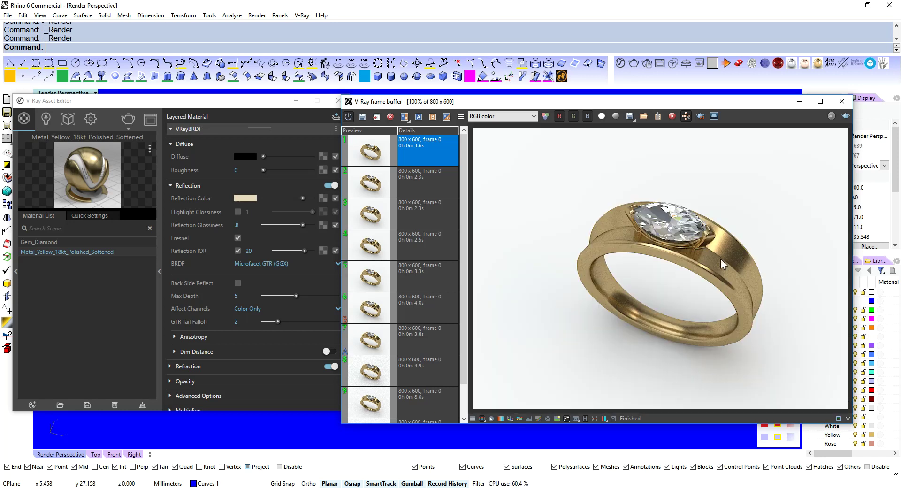
pyautogui.scroll(1, 724, 264)
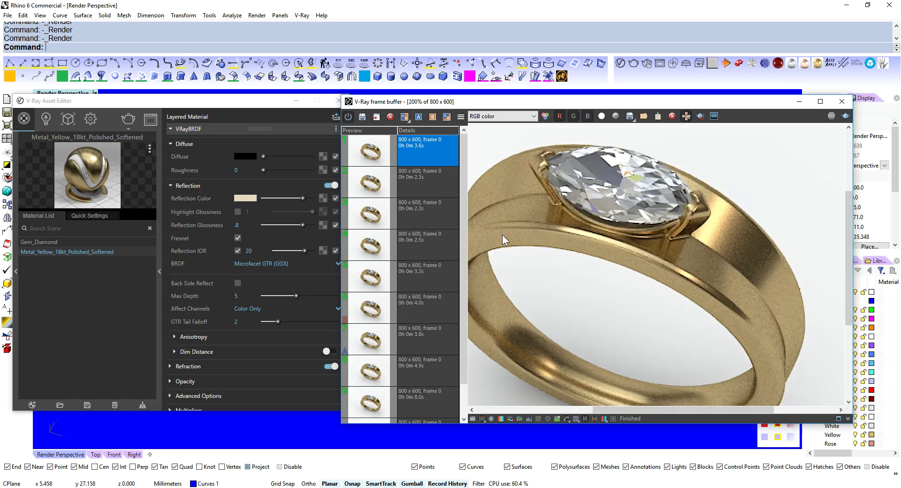
# Step: Set the Raytrace Noise Limit to 0.01, render the ring and save the result to the render history
pyautogui.click(91, 119)
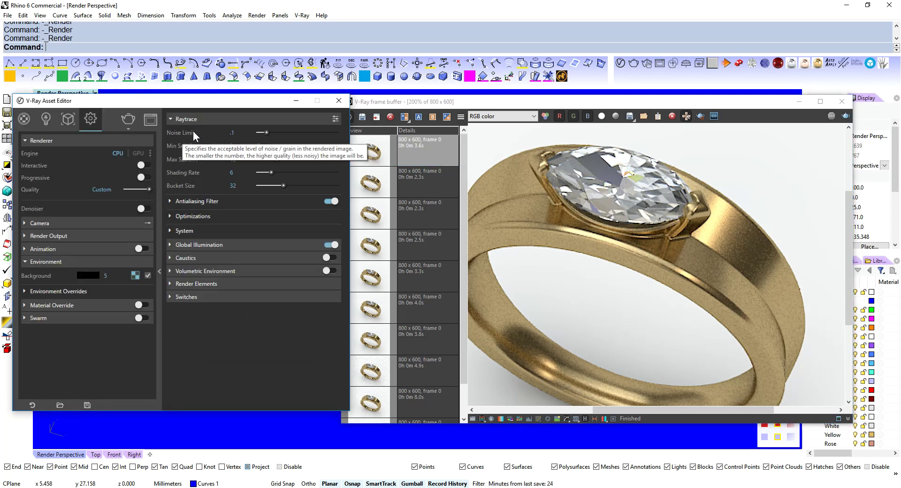
pyautogui.click(236, 133)
pyautogui.doubleClick(230, 133)
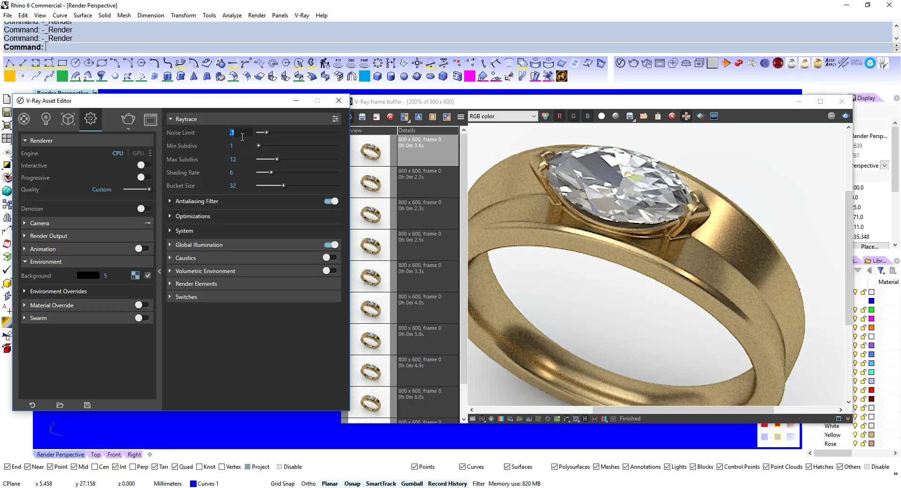
pyautogui.write('.01')
pyautogui.press('Return')
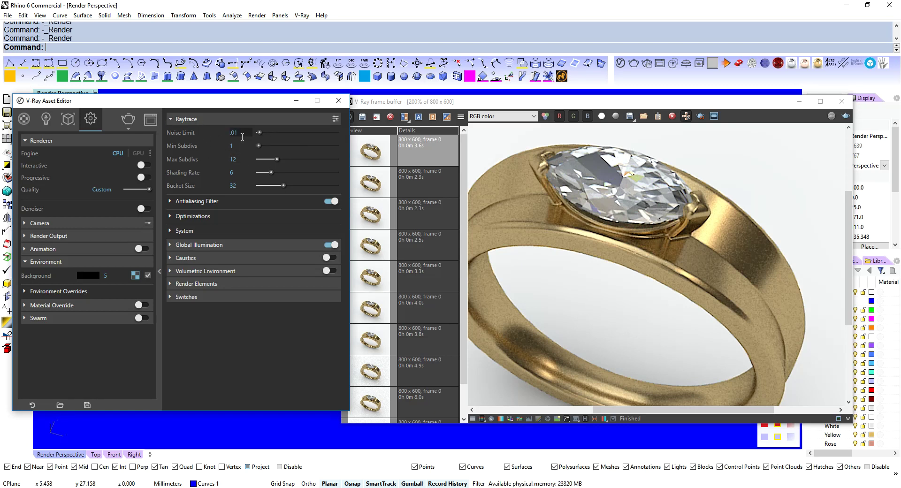
pyautogui.click(726, 63)
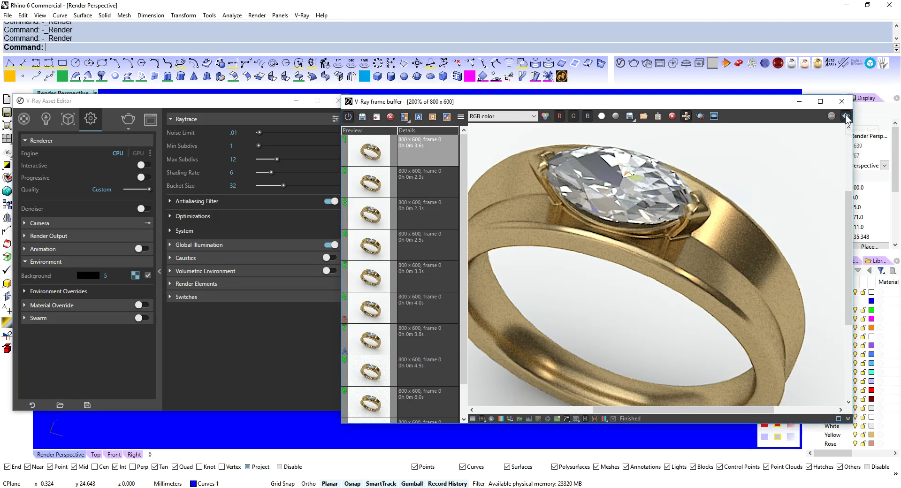
pyautogui.scroll(-1, 728, 235)
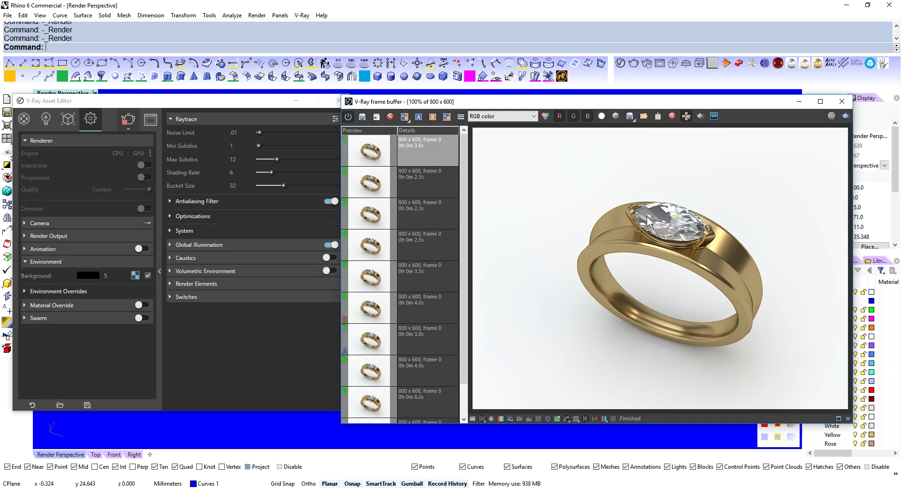
pyautogui.click(363, 117)
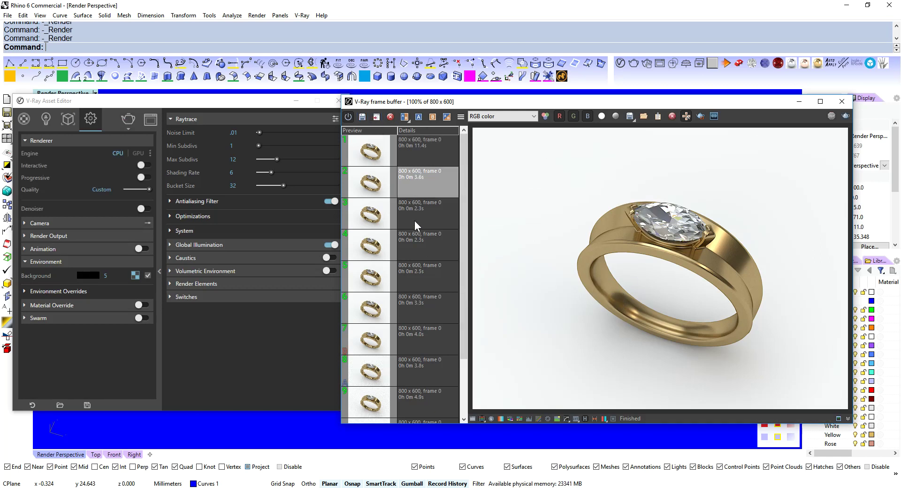
# Step: Set up an A/B comparison in the render history with the second-newest render as A and the newest render as B
pyautogui.click(431, 153)
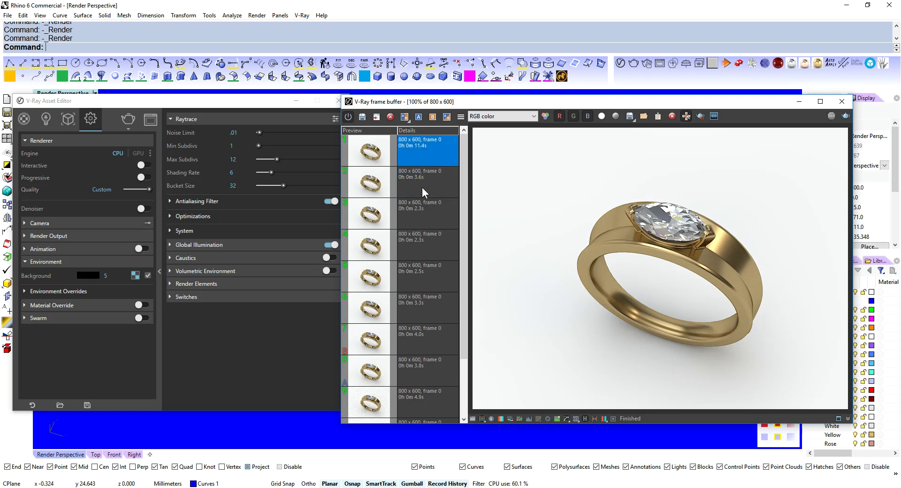
pyautogui.click(423, 181)
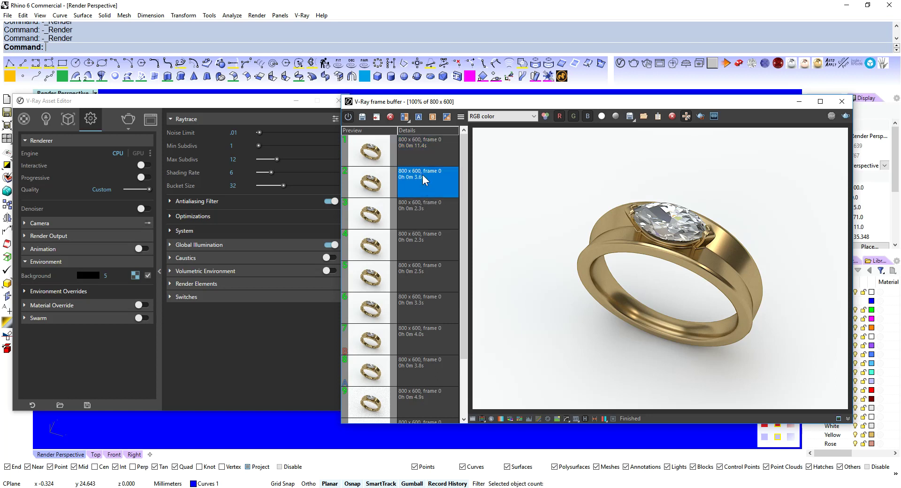
pyautogui.click(419, 120)
pyautogui.click(435, 153)
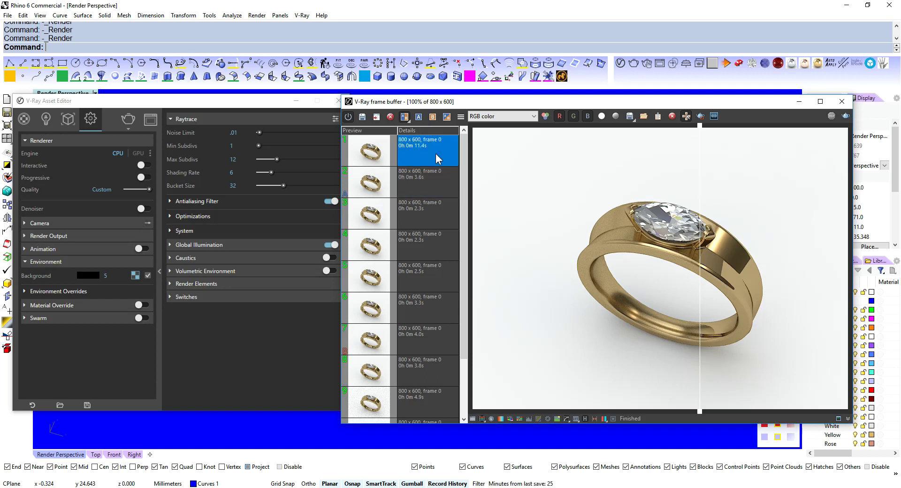
pyautogui.click(432, 117)
# Step: Examine the gold's noise up close across the comparison divider, moving the divider to the image's left edge
pyautogui.scroll(1, 707, 277)
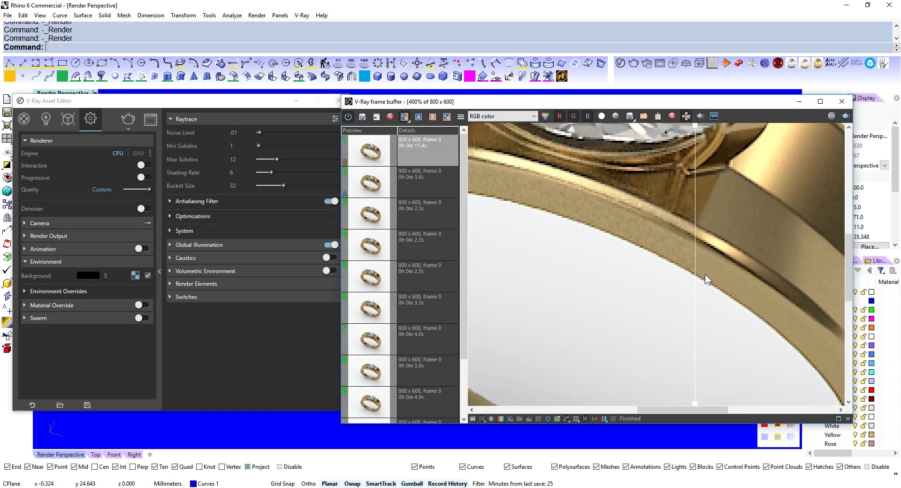
pyautogui.moveTo(699, 131); pyautogui.dragTo(466, 151)
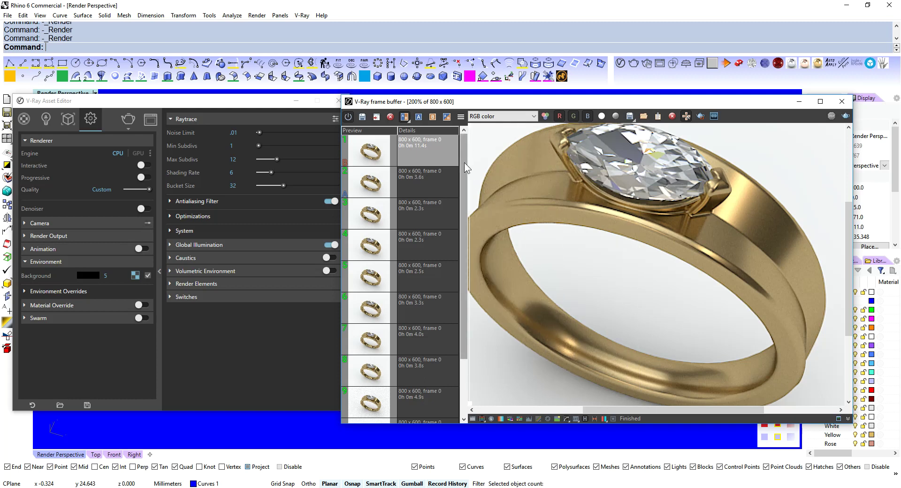
pyautogui.scroll(-2, 776, 224)
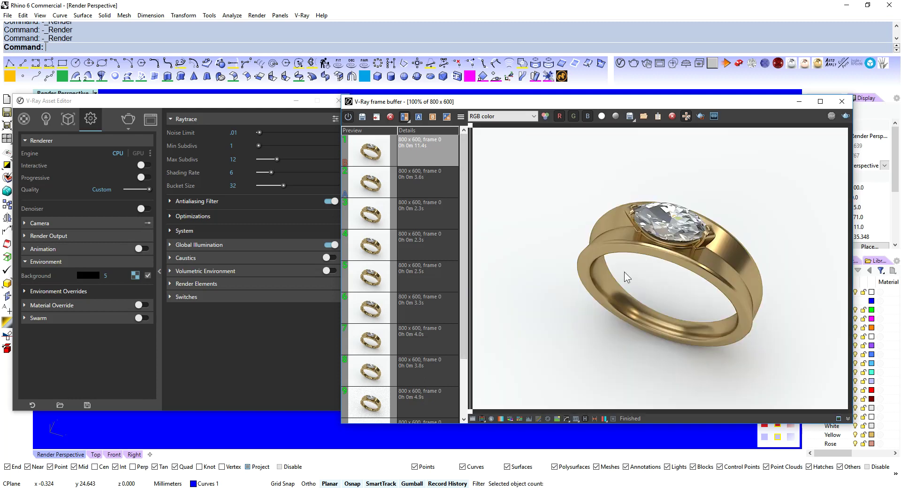
# Step: Set the Raytrace Noise Limit to 0.05, render the ring, save the result to the render history and select its entry
pyautogui.click(232, 133)
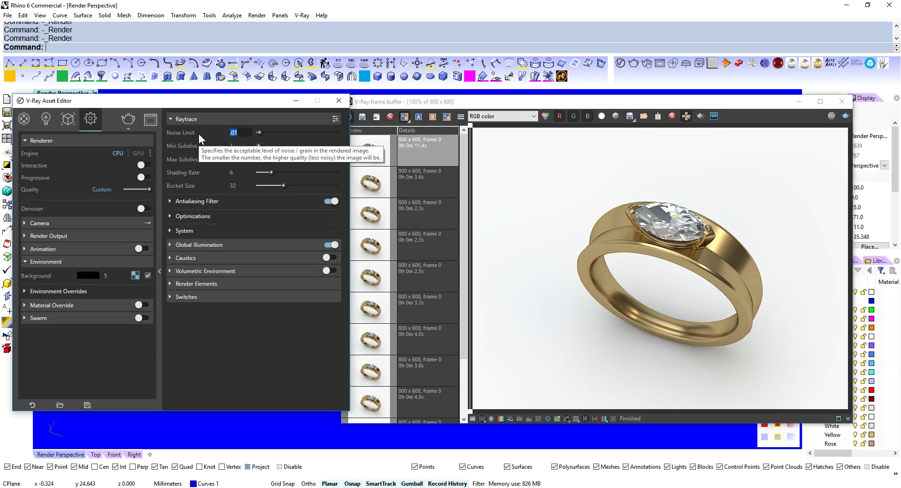
pyautogui.write('.05')
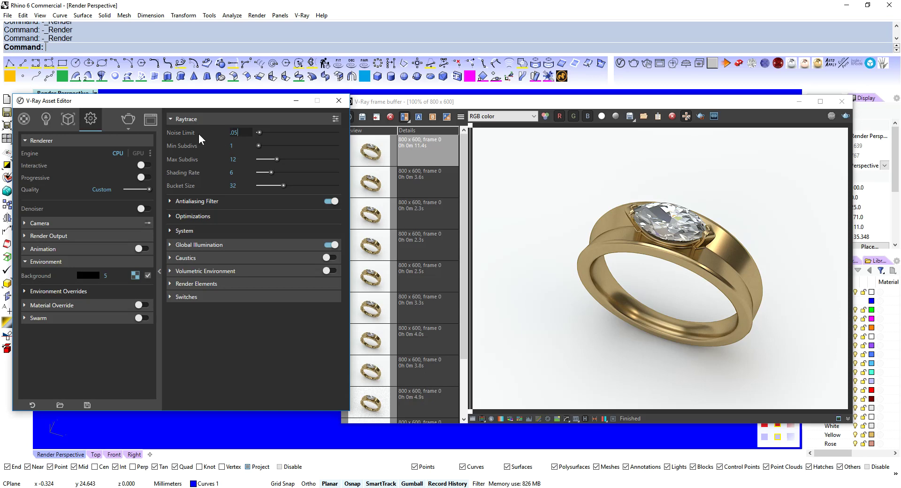
pyautogui.press('Return')
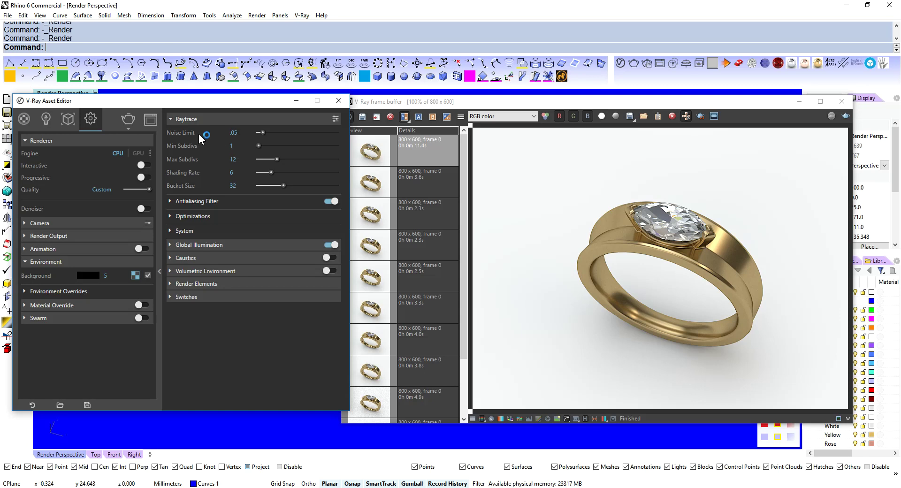
pyautogui.click(847, 114)
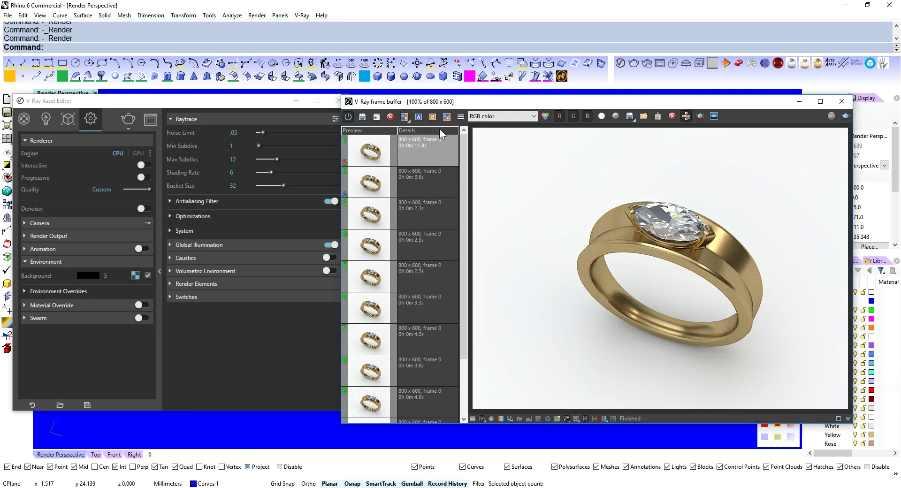
pyautogui.click(363, 116)
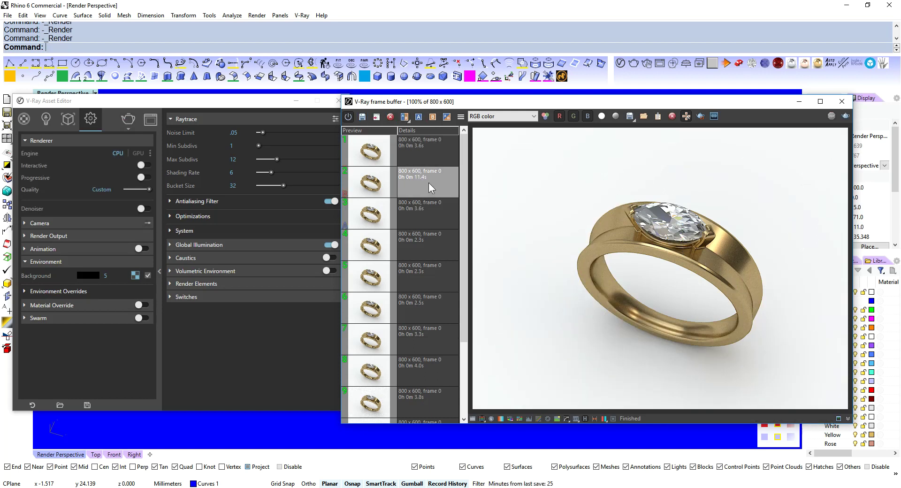
pyautogui.click(432, 152)
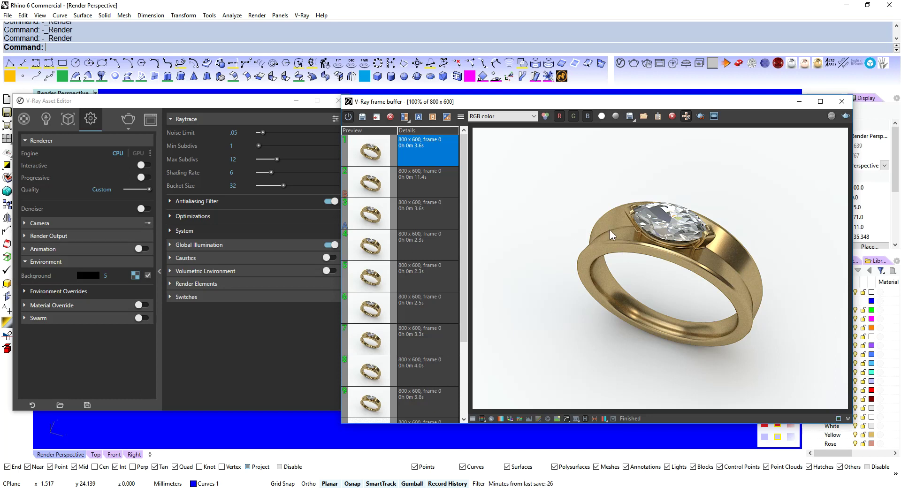
# Step: Lower the Raytrace Noise Limit to 0.02, render the ring again, save the result to the history and select its entry
pyautogui.doubleClick(240, 133)
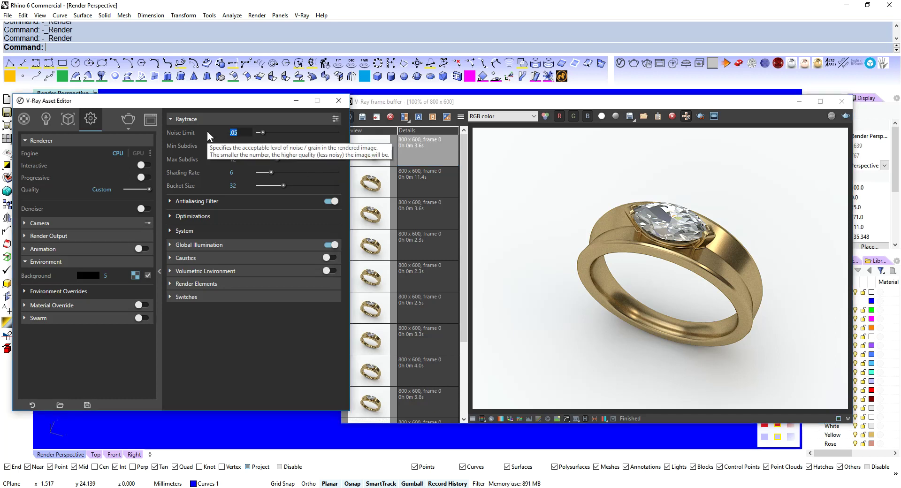
pyautogui.write('.02')
pyautogui.click(843, 119)
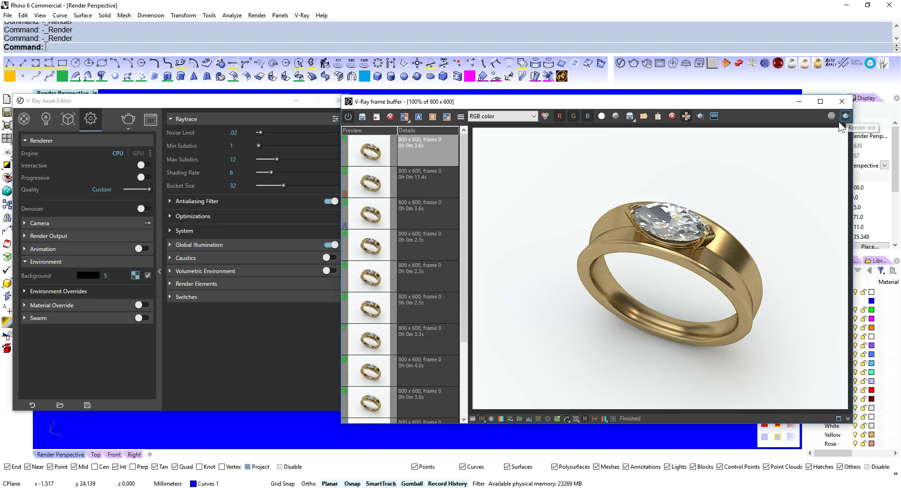
pyautogui.click(843, 121)
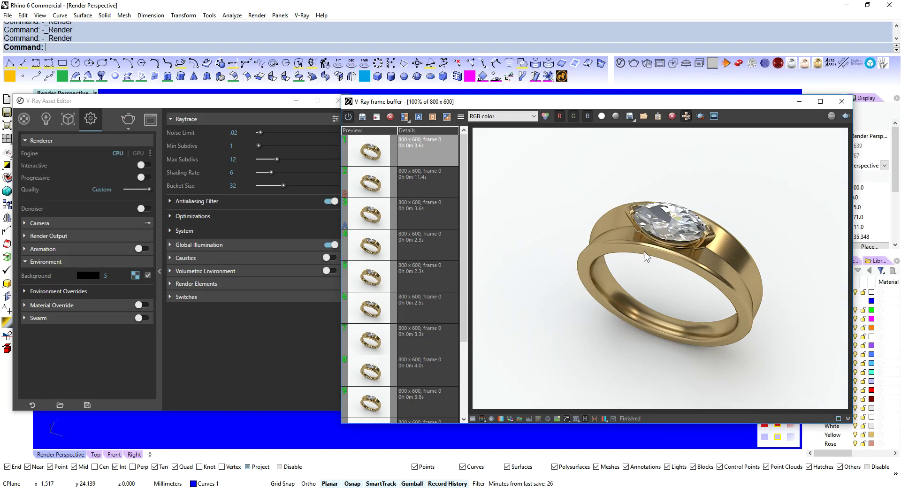
pyautogui.click(362, 117)
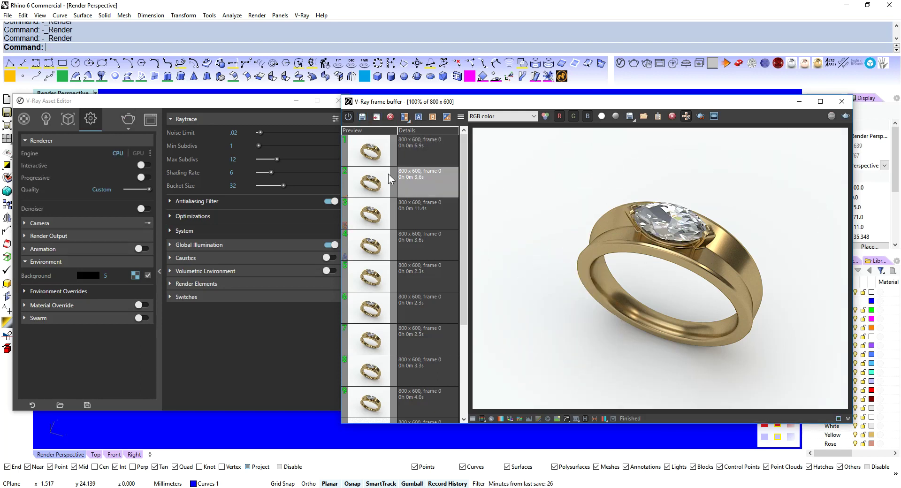
pyautogui.click(450, 157)
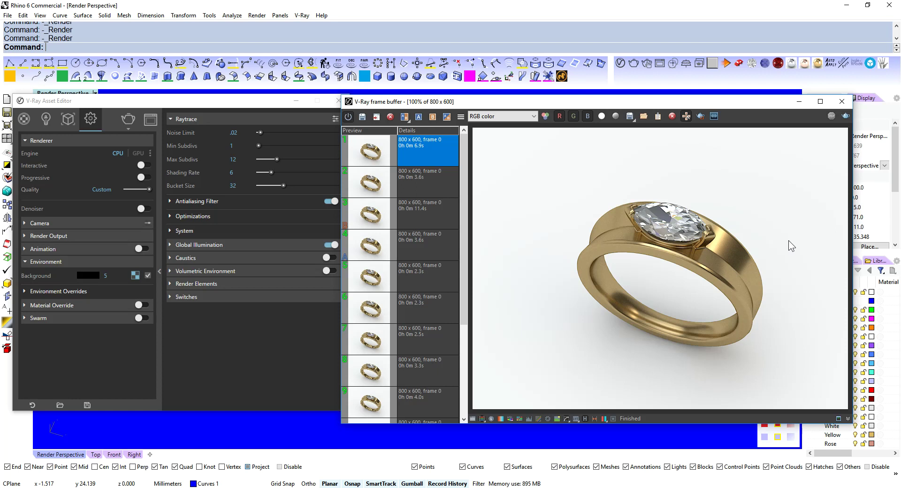
# Step: Collapse the Raytrace settings and shift the V-Ray Asset Editor slightly so it no longer overlaps the frame buffer
pyautogui.click(171, 119)
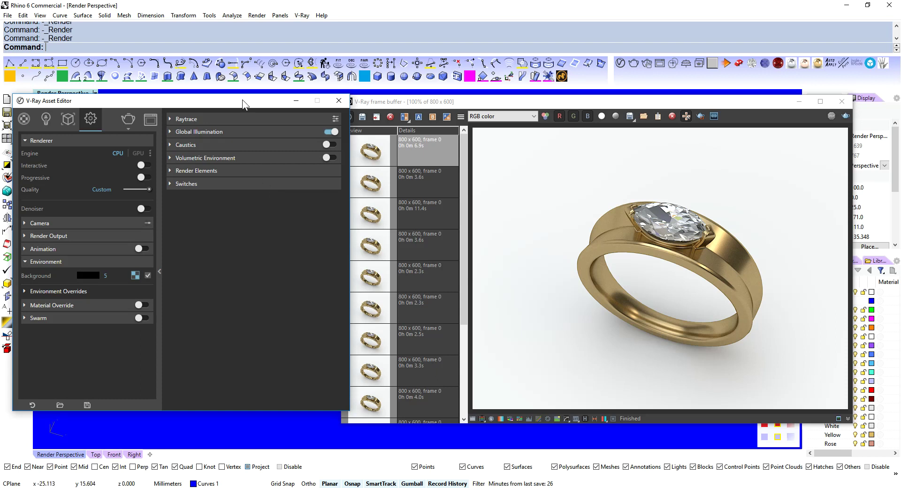
pyautogui.moveTo(242, 100)
pyautogui.mouseDown()
pyautogui.moveTo(232, 93)
pyautogui.moveTo(234, 101)
pyautogui.mouseUp()
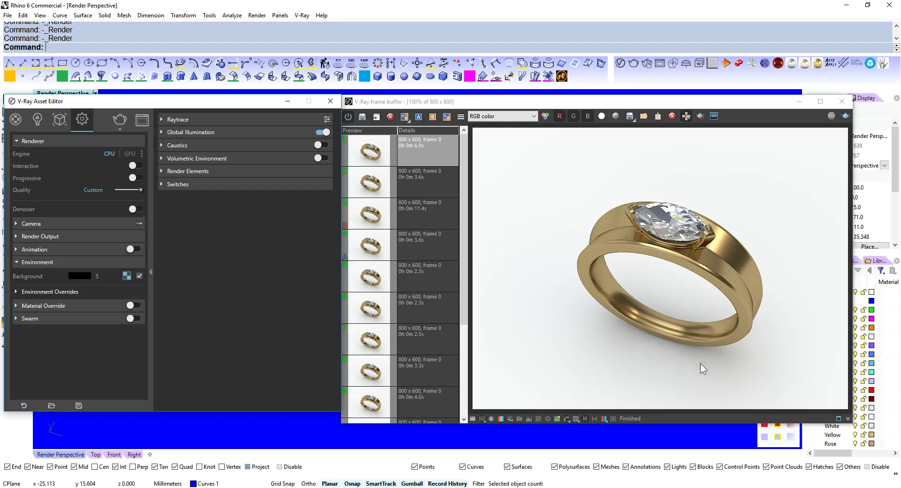
# Step: Load the fifth-newest render from the history, then the oldest one, to compare their quality and render times
pyautogui.click(423, 277)
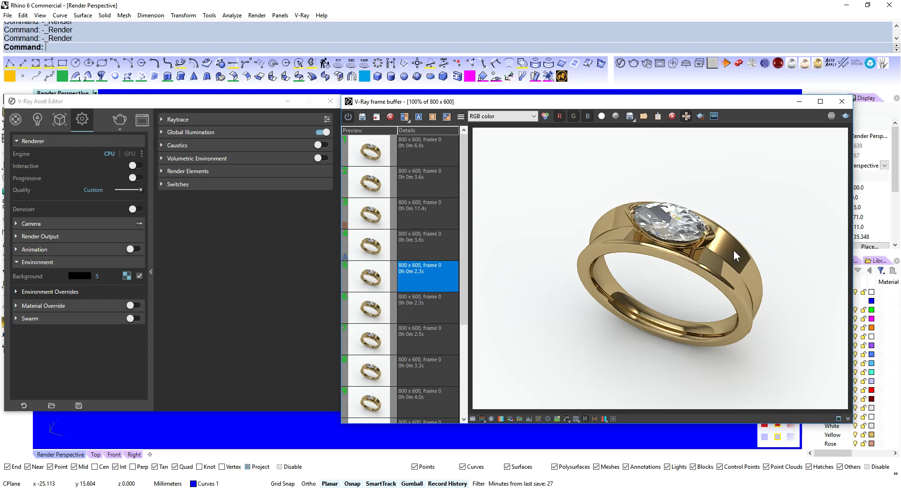
pyautogui.scroll(-4, 427, 310)
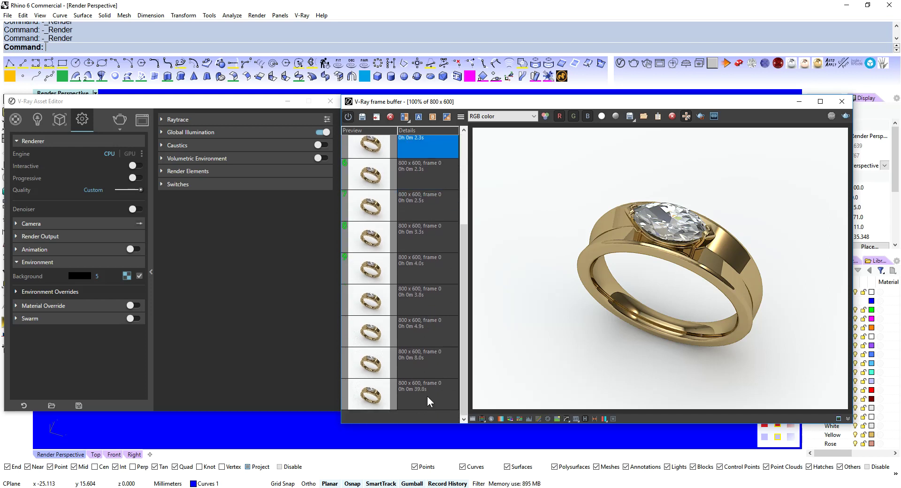
pyautogui.click(422, 394)
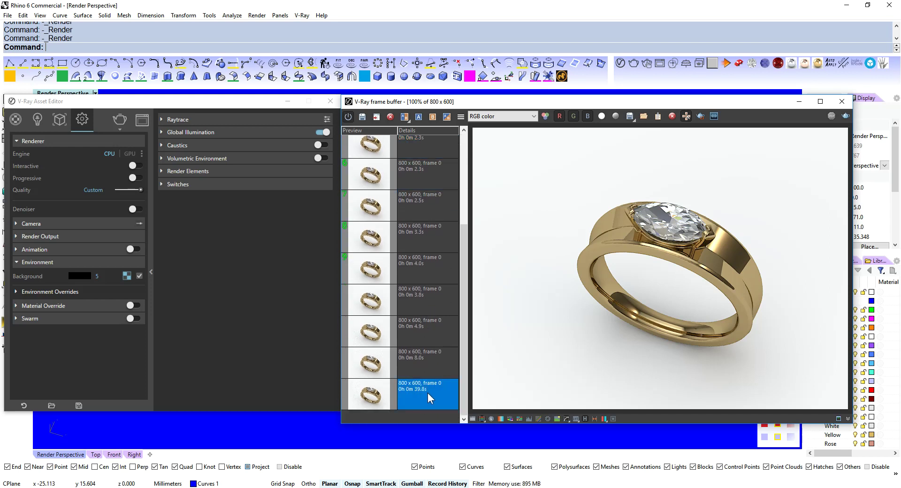
pyautogui.scroll(4, 426, 392)
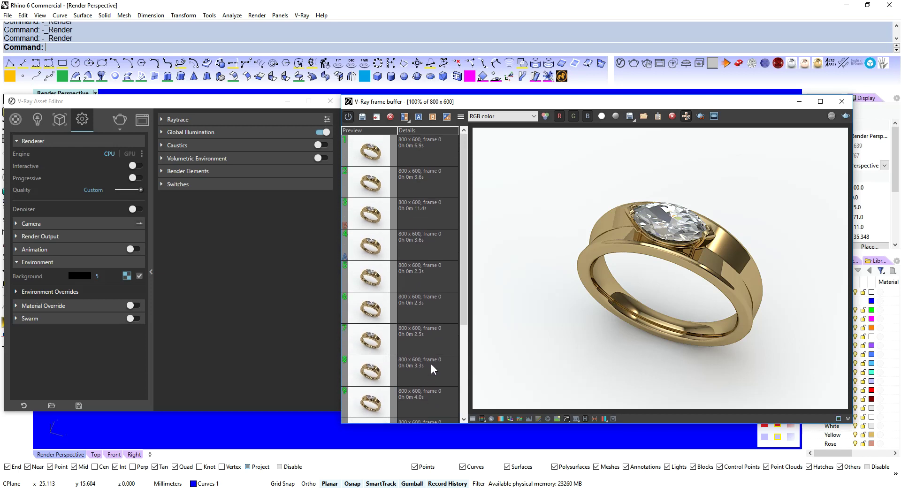
pyautogui.scroll(-4, 432, 364)
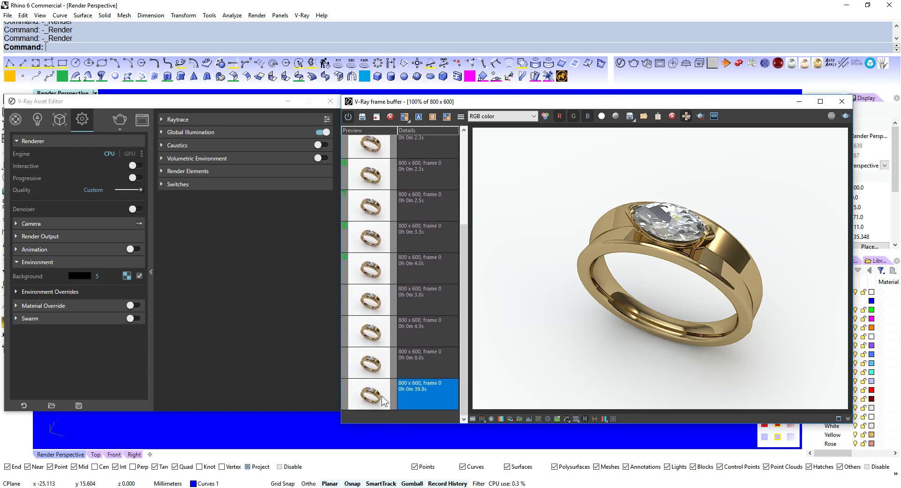
pyautogui.doubleClick(409, 403)
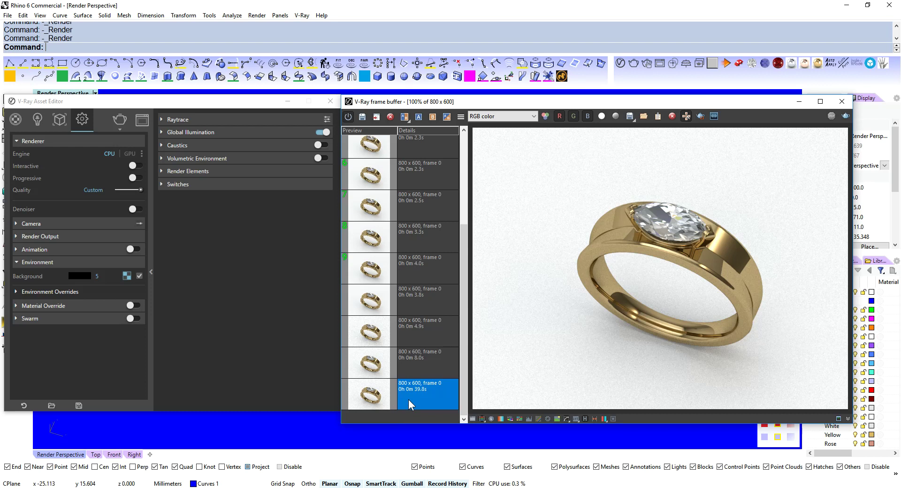